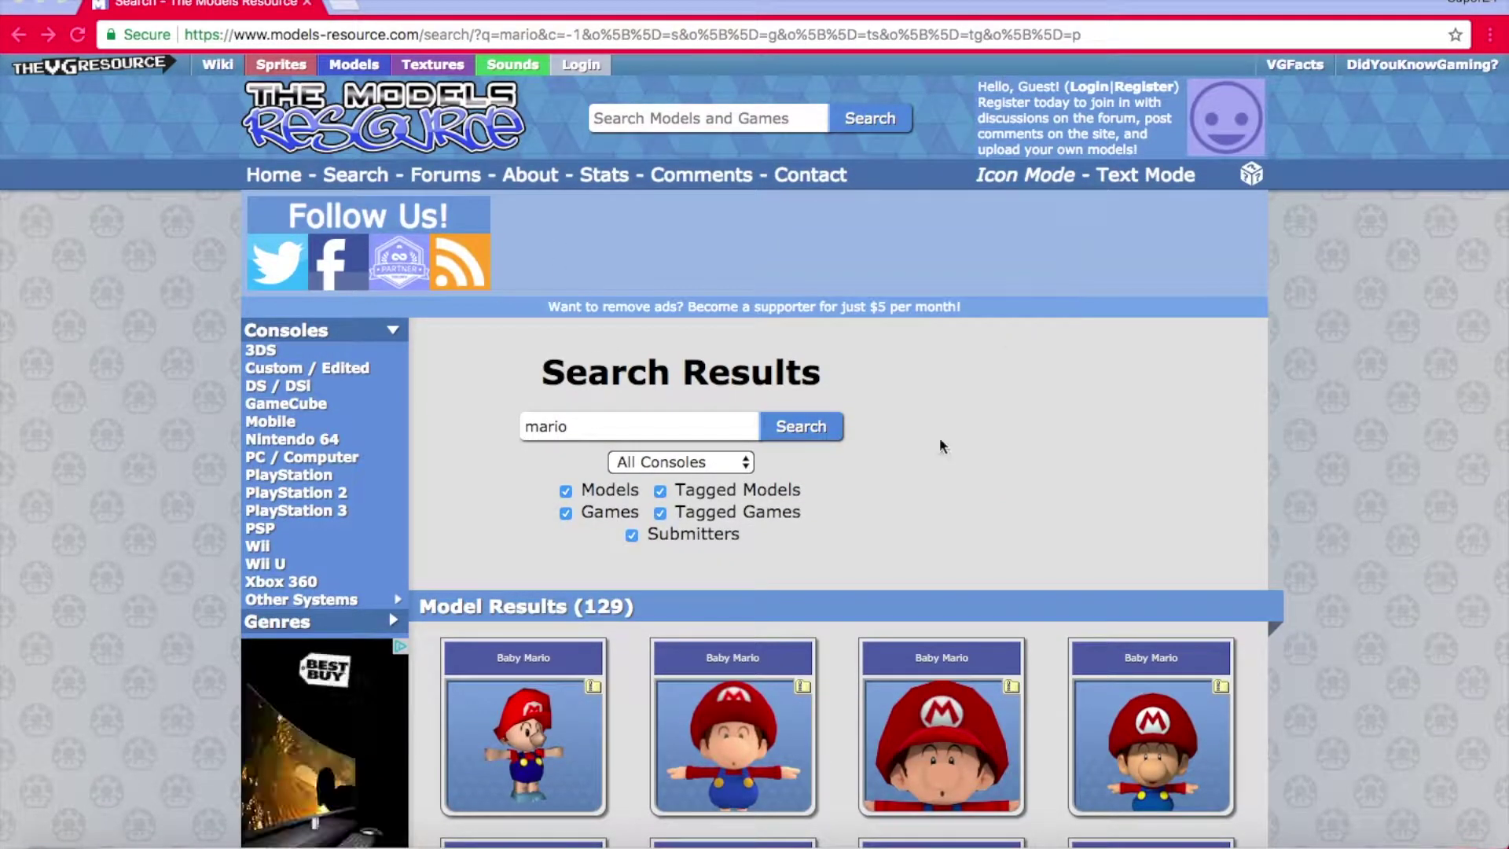
# - Scroll the mario results to the Super Mario 3D Land Mario card and download its Zip Archive
pyautogui.scroll(-17, 942, 446)
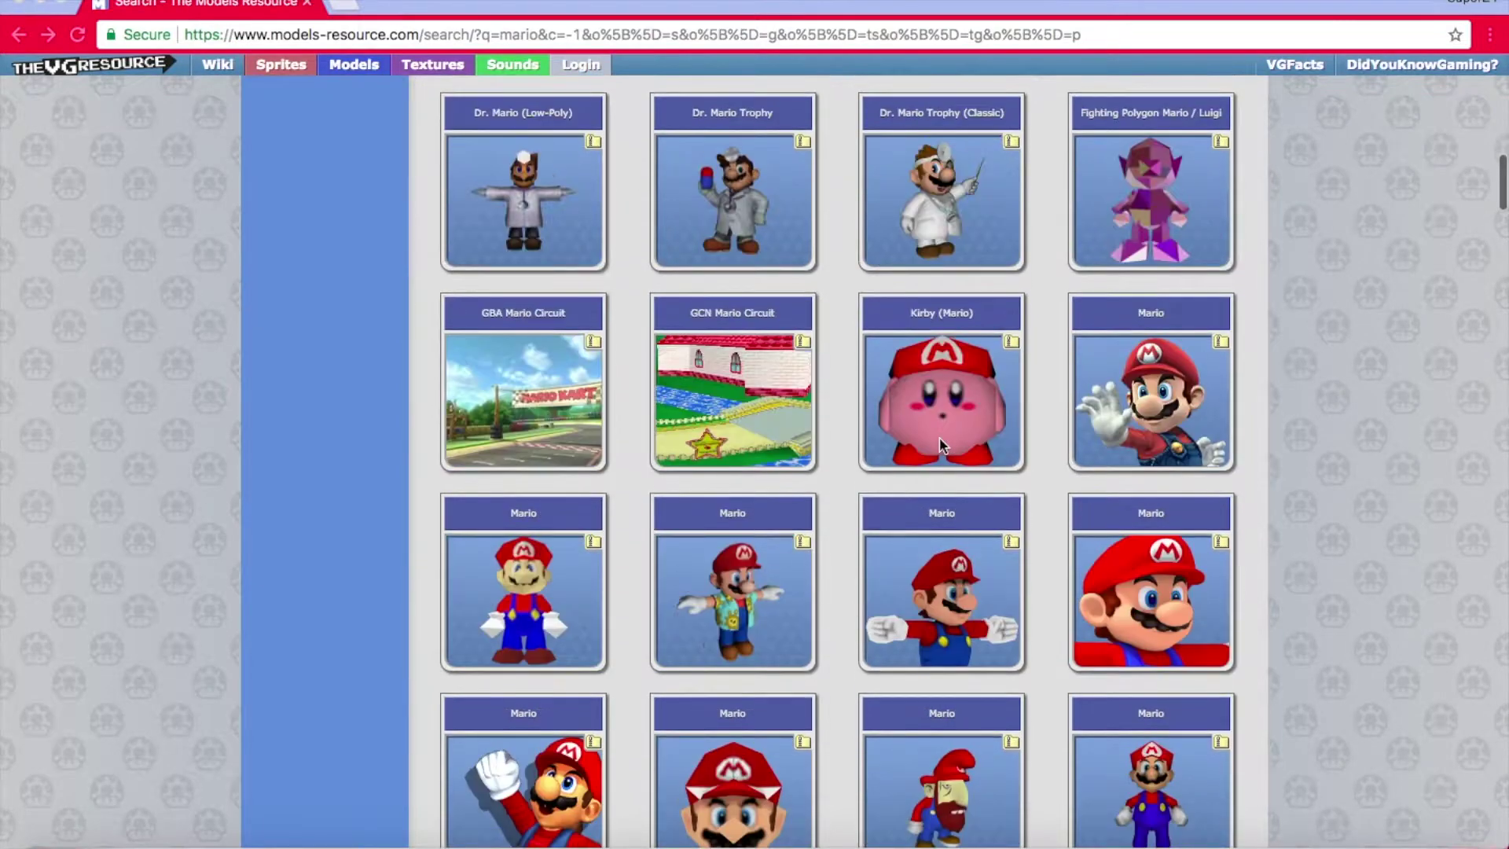
pyautogui.scroll(-5, 941, 446)
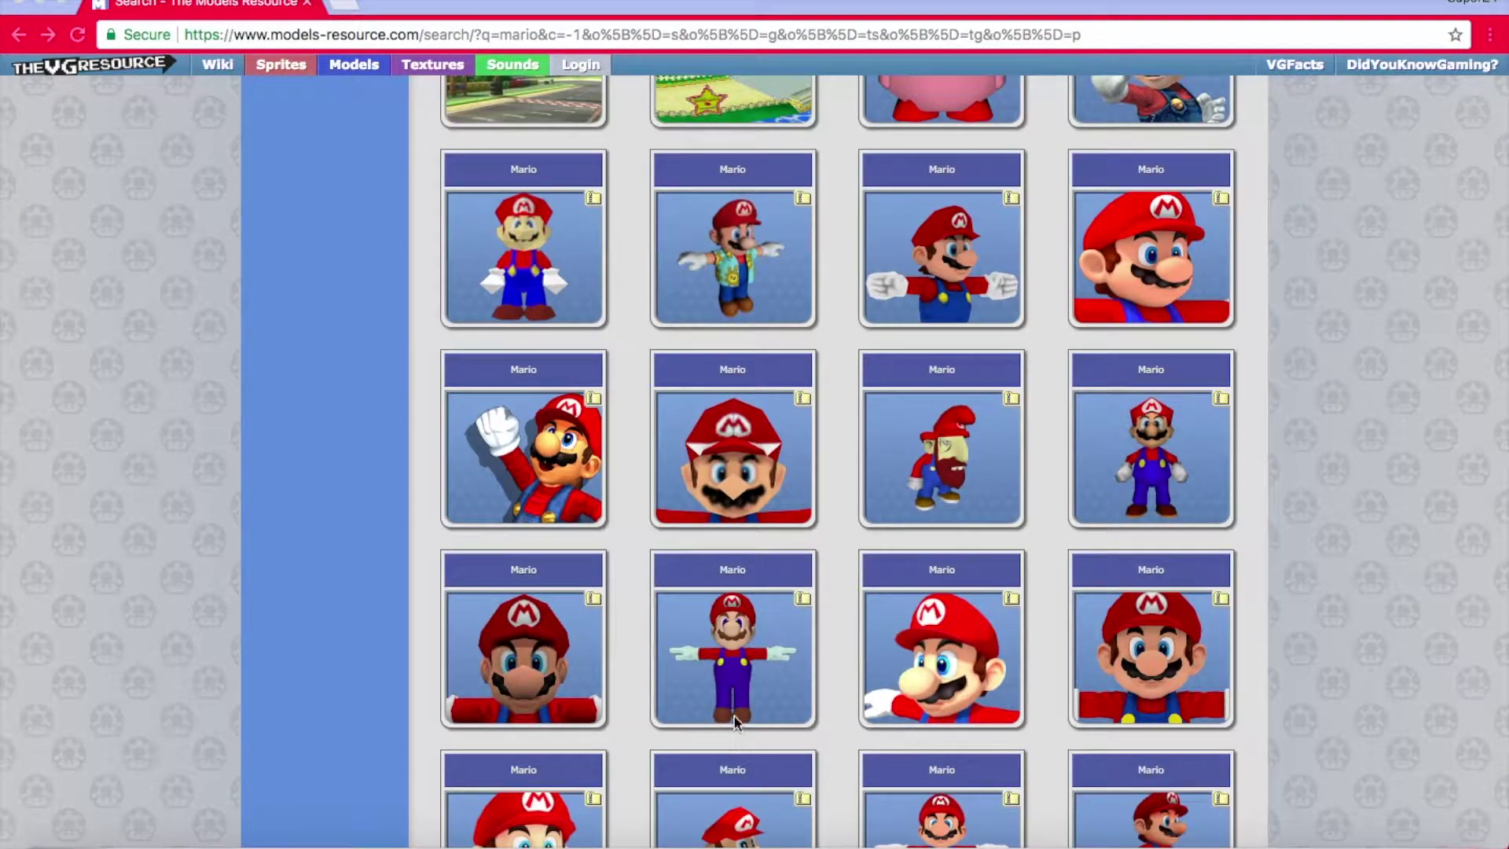
pyautogui.scroll(-10, 734, 715)
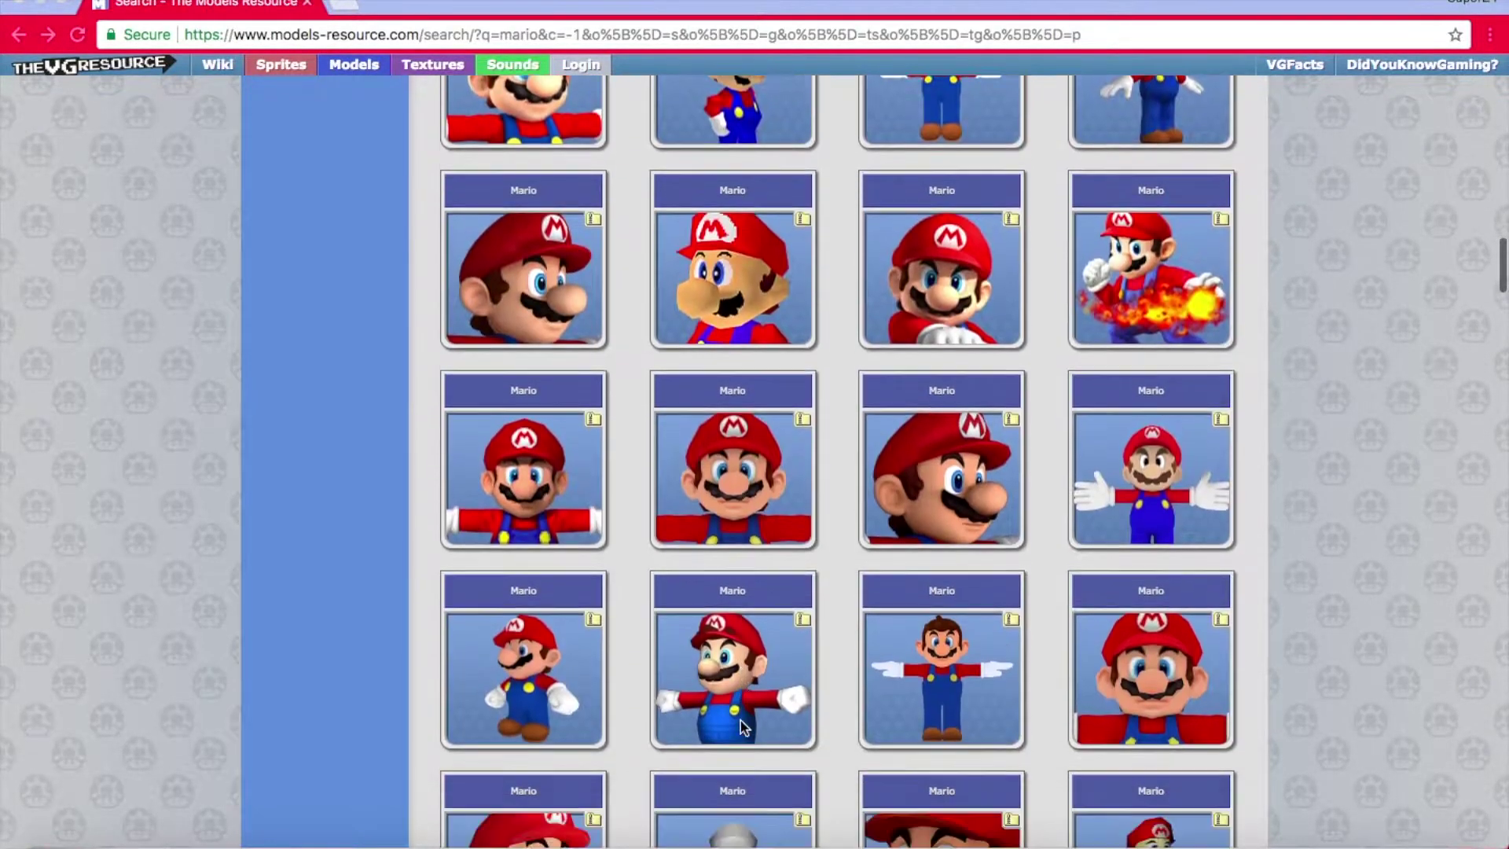
pyautogui.scroll(-5, 740, 720)
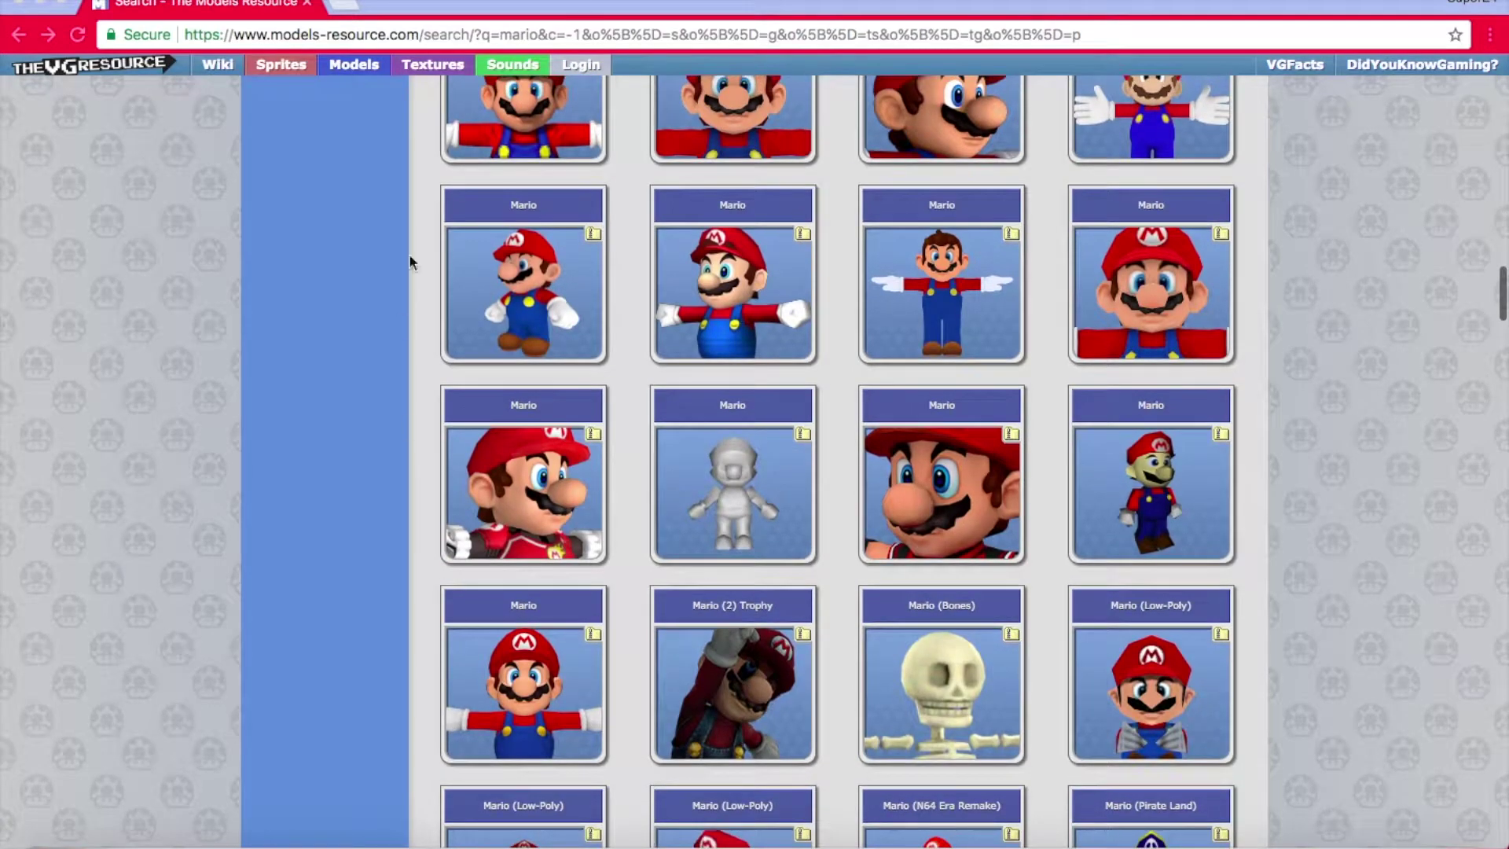
pyautogui.scroll(3, 1045, 531)
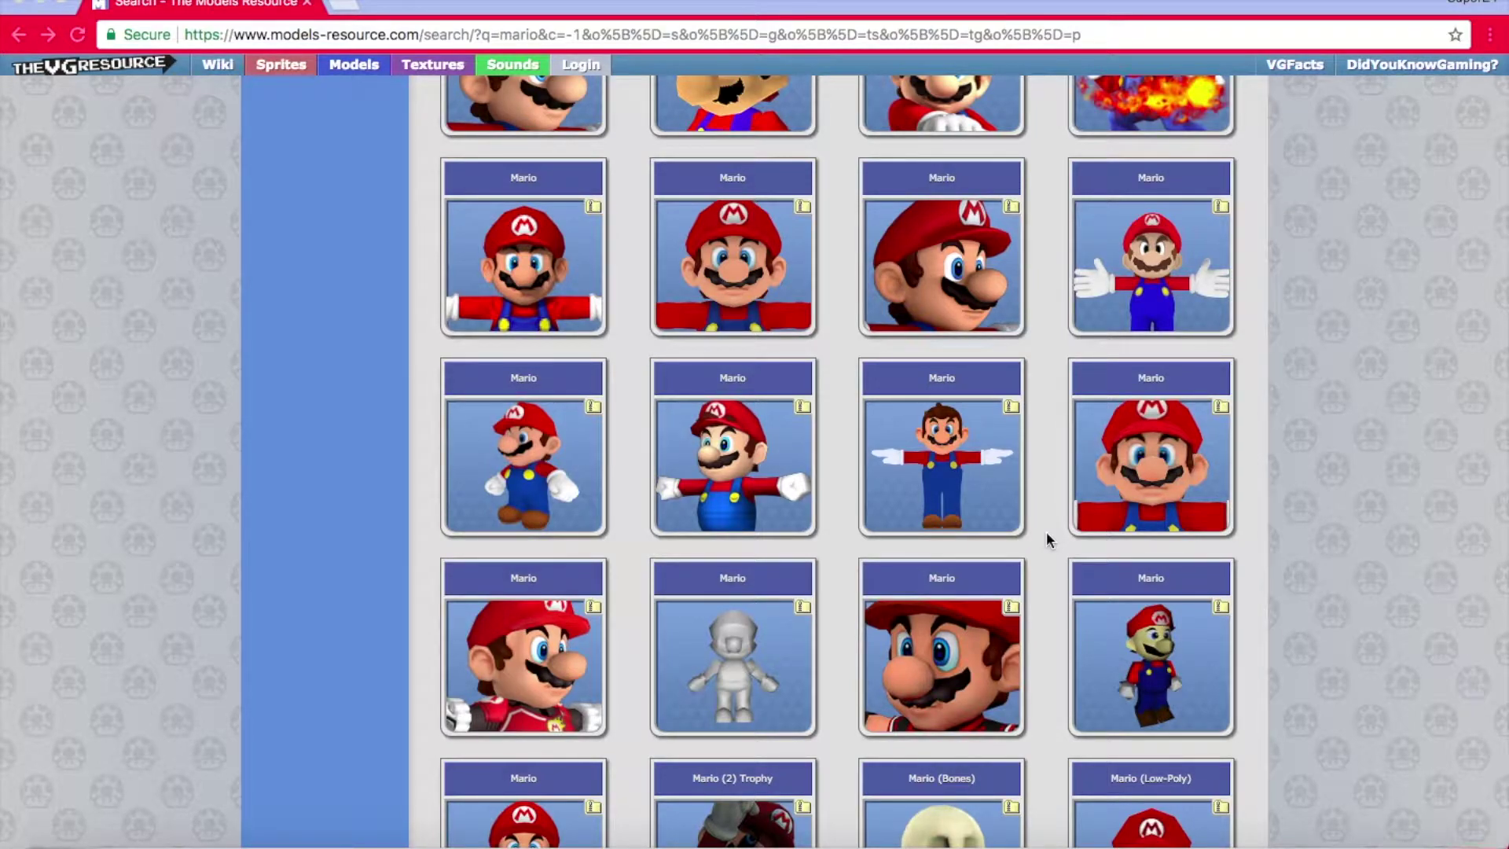
pyautogui.scroll(-3, 1045, 531)
pyautogui.click(541, 275)
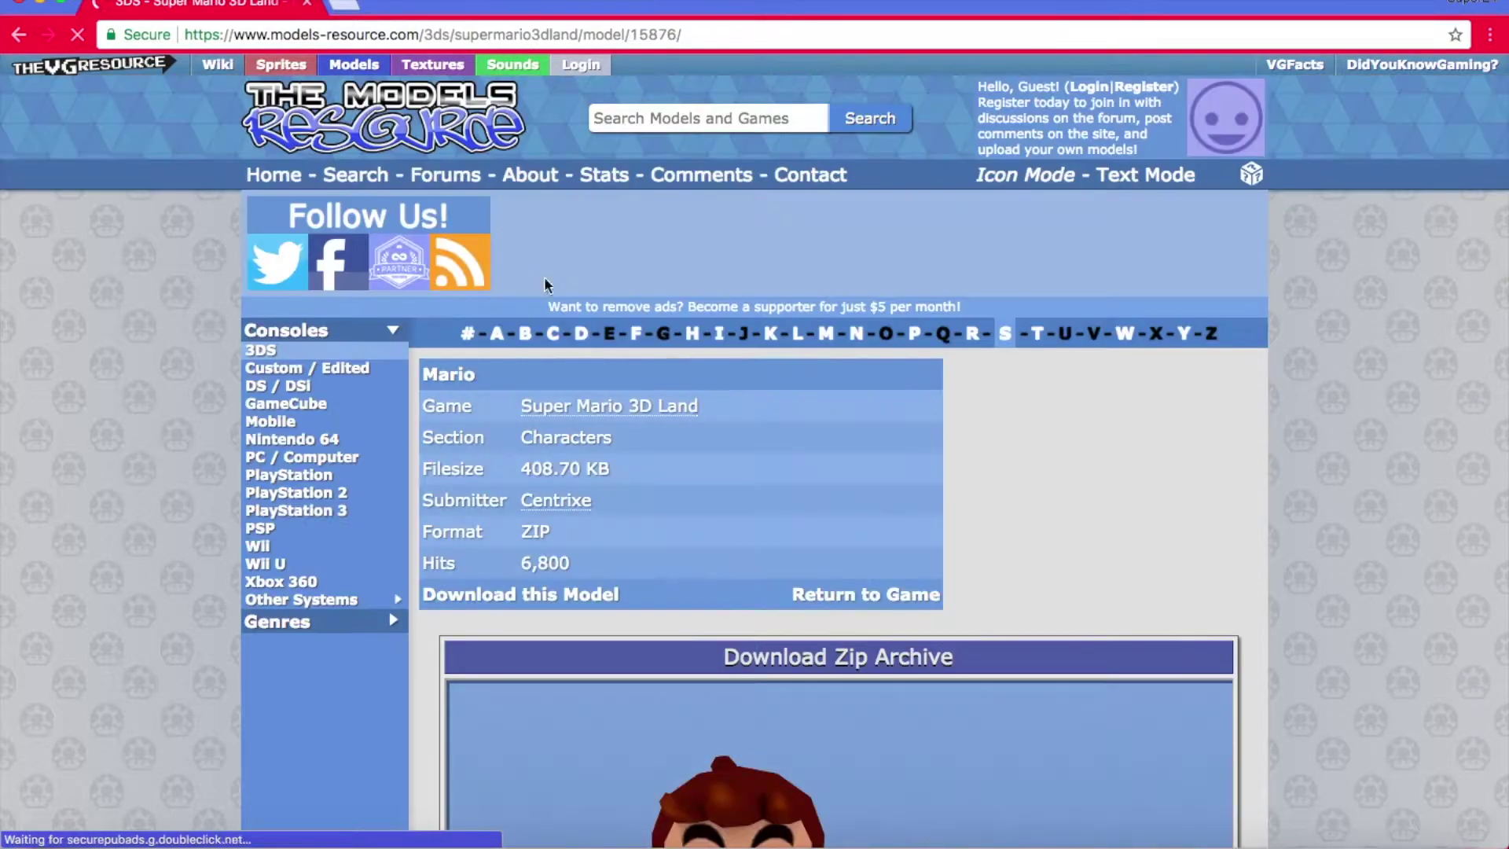
pyautogui.scroll(-5, 624, 470)
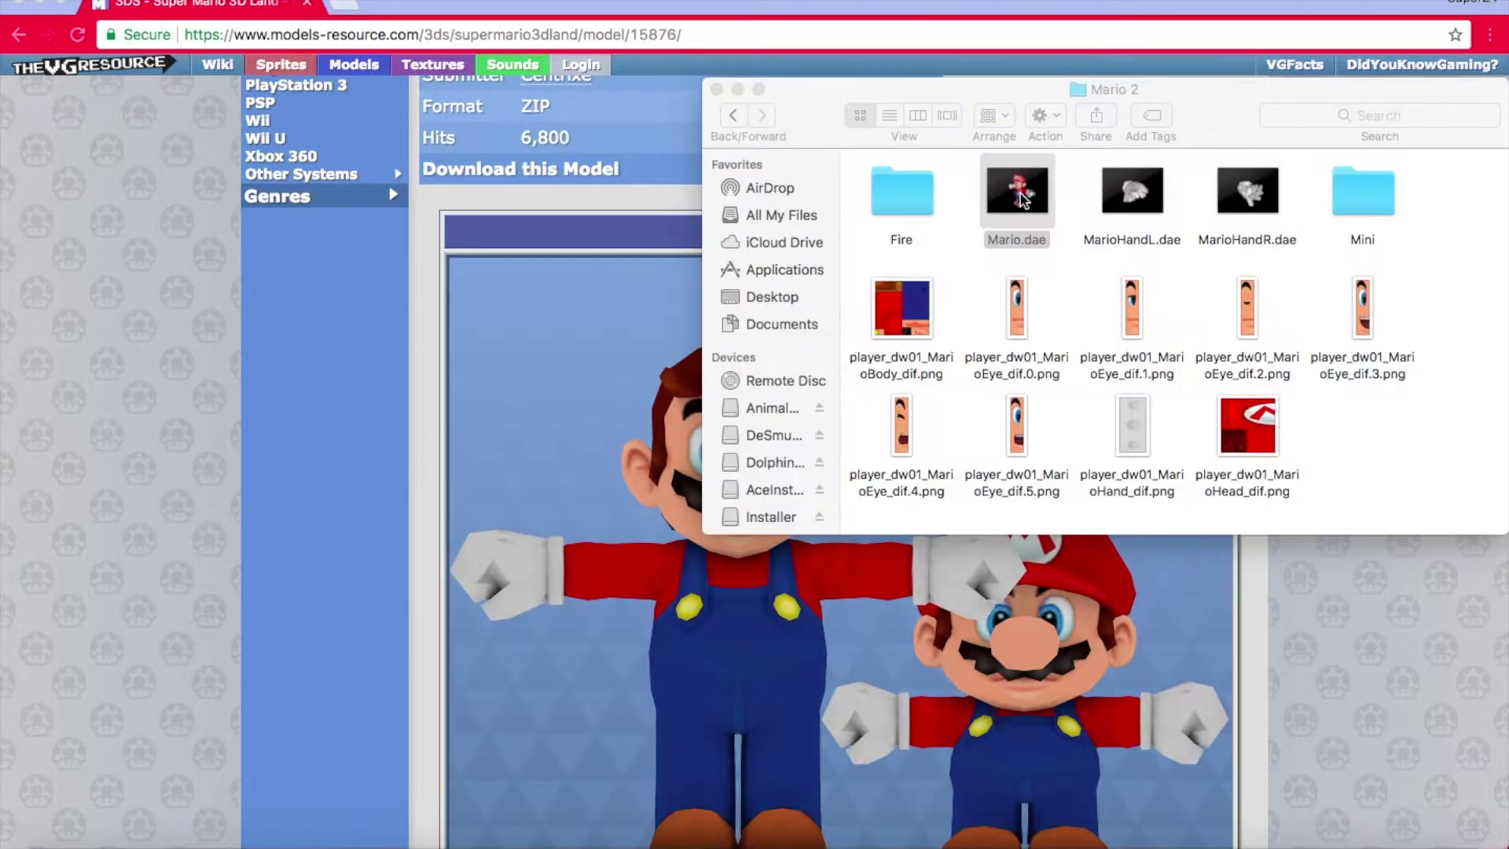
pyautogui.doubleClick(1014, 192)
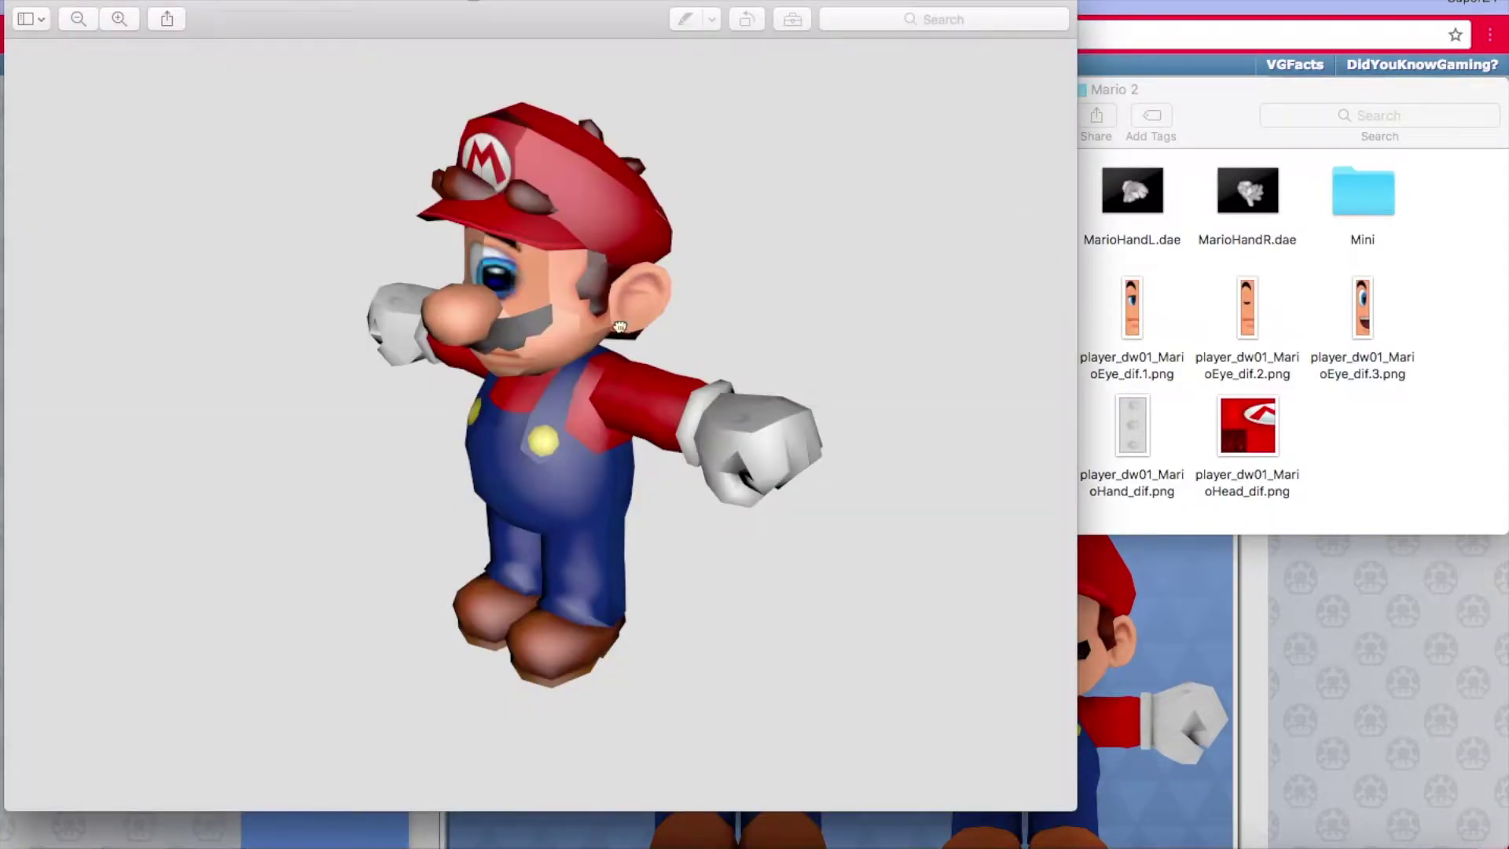
# - Rotate the Mario.dae model in Preview to face the viewer, then spin it through several orientations
pyautogui.moveTo(620, 326); pyautogui.dragTo(675, 321)
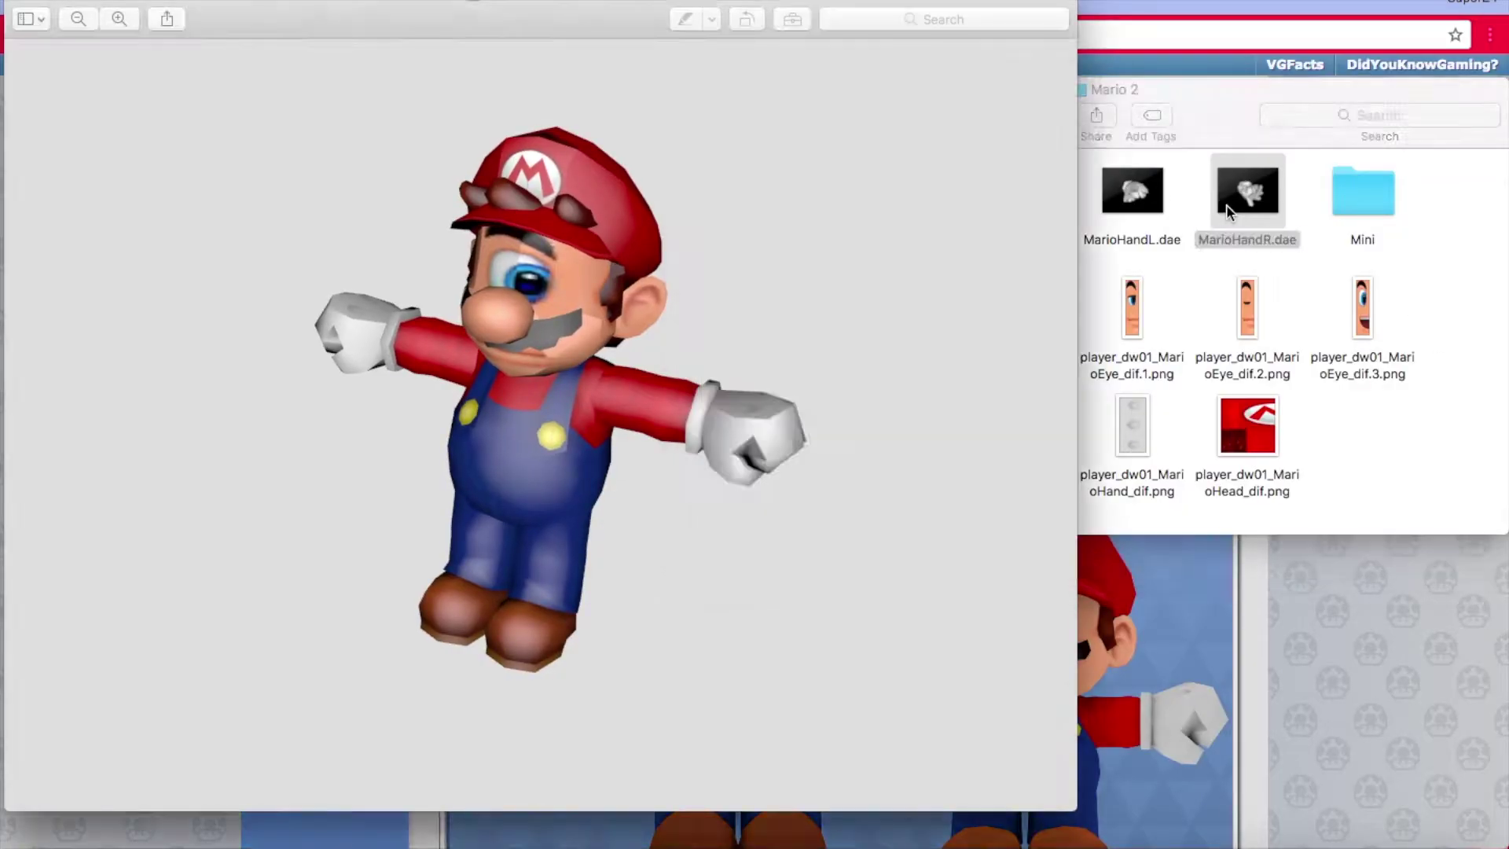
pyautogui.moveTo(515, 363); pyautogui.dragTo(929, 389)
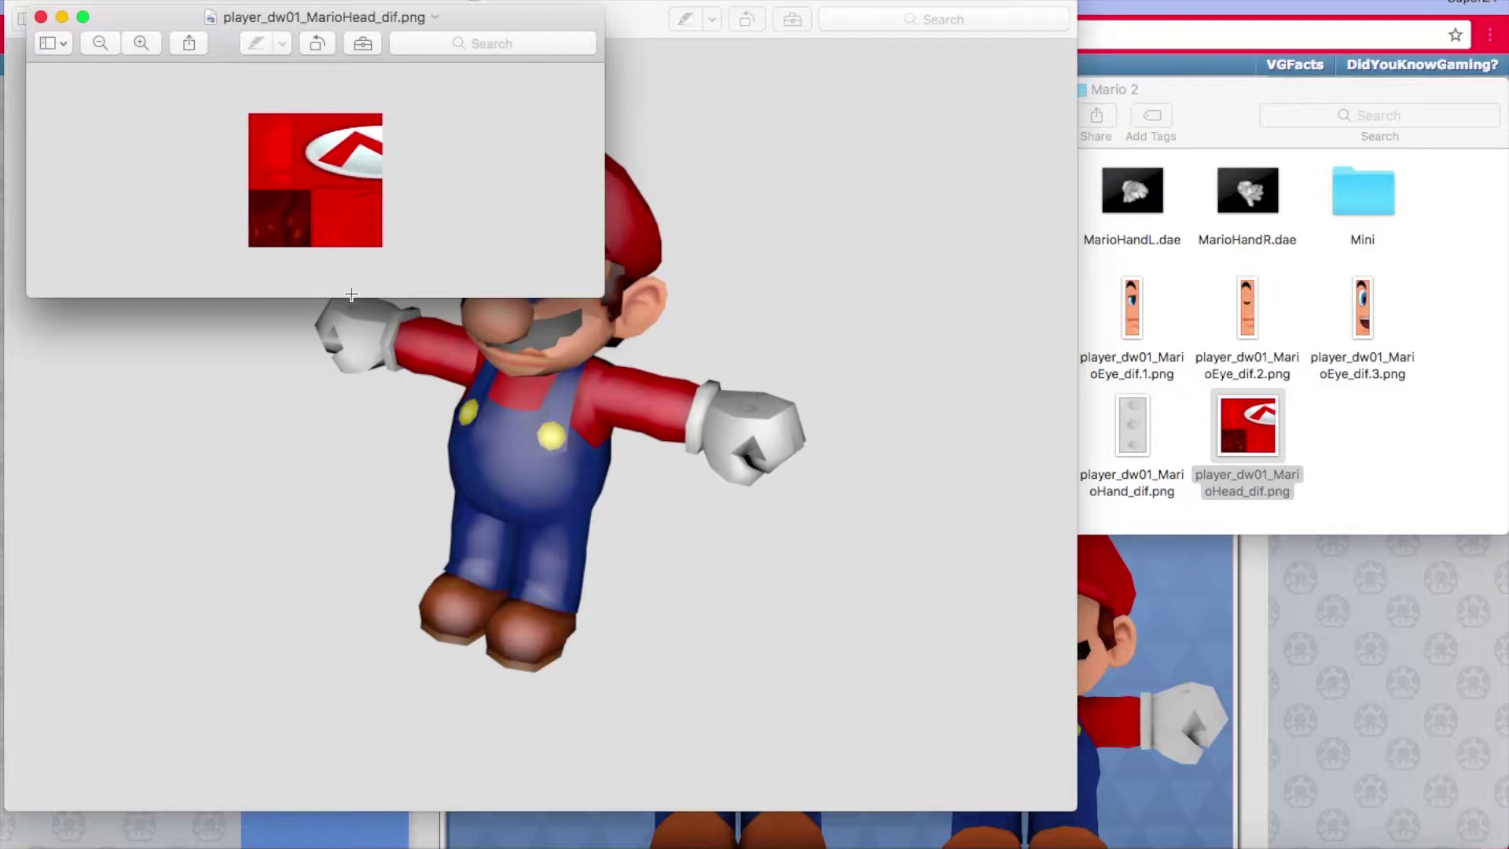
# - Zoom the MarioHead texture in twice, enlarge its window, and move the Mario model window right
pyautogui.click(133, 38)
pyautogui.click(134, 38)
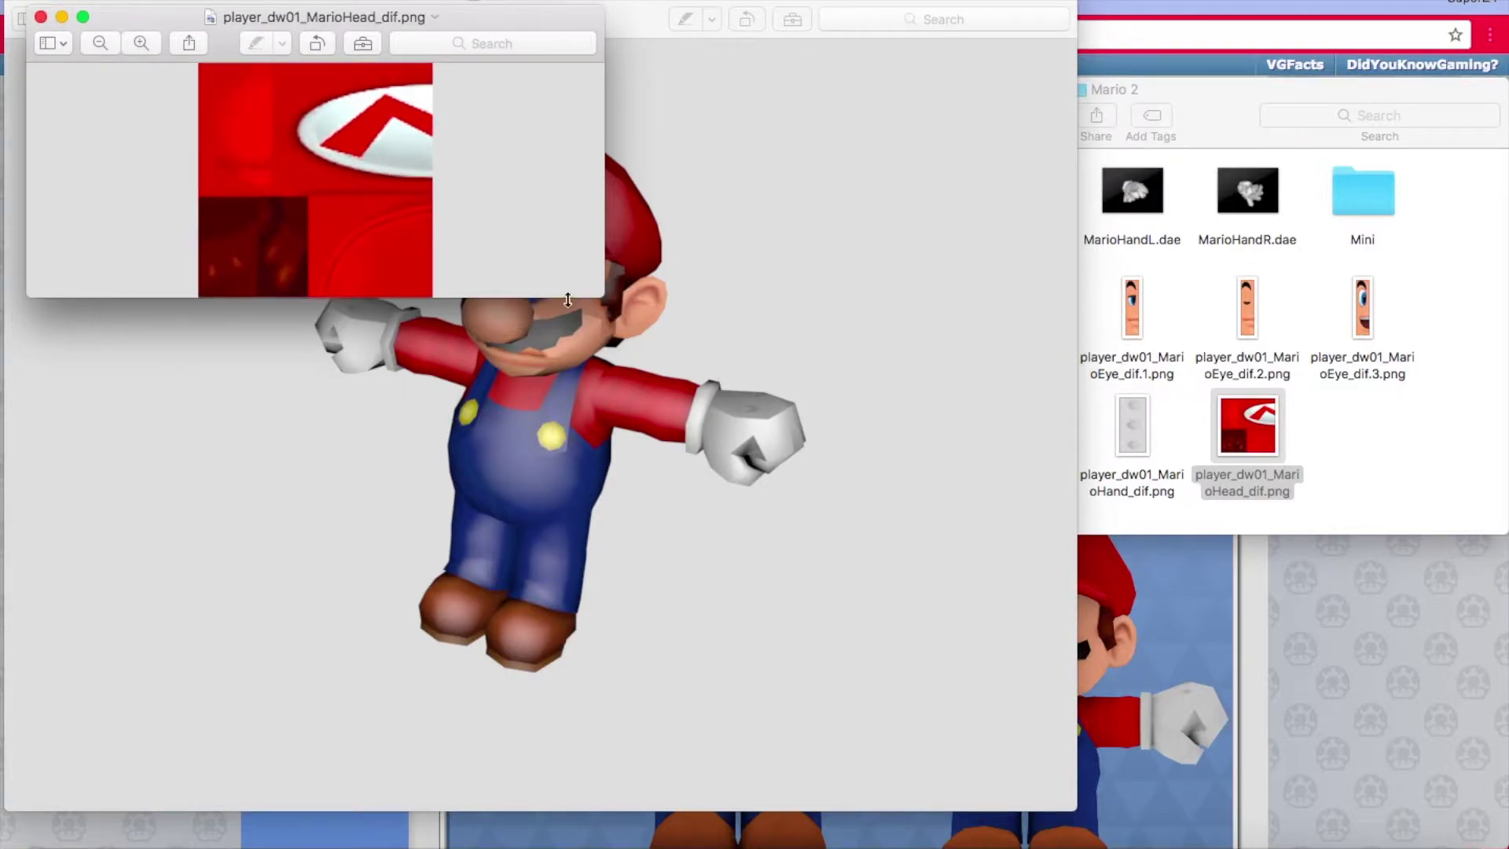
pyautogui.moveTo(597, 293); pyautogui.dragTo(782, 419)
pyautogui.click(260, 4)
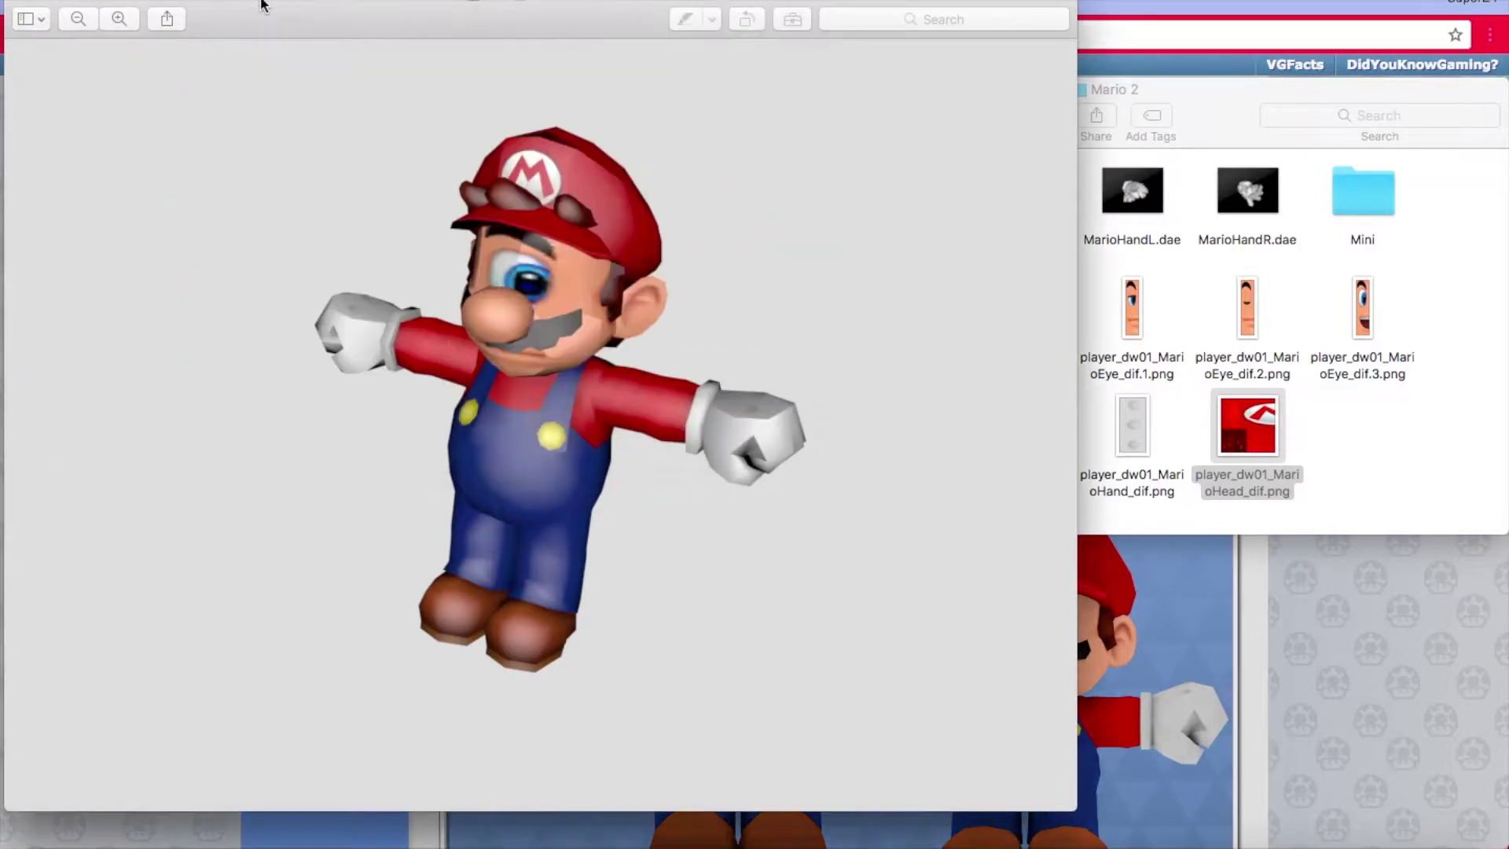
pyautogui.moveTo(260, 4); pyautogui.dragTo(729, 2)
pyautogui.click(166, 173)
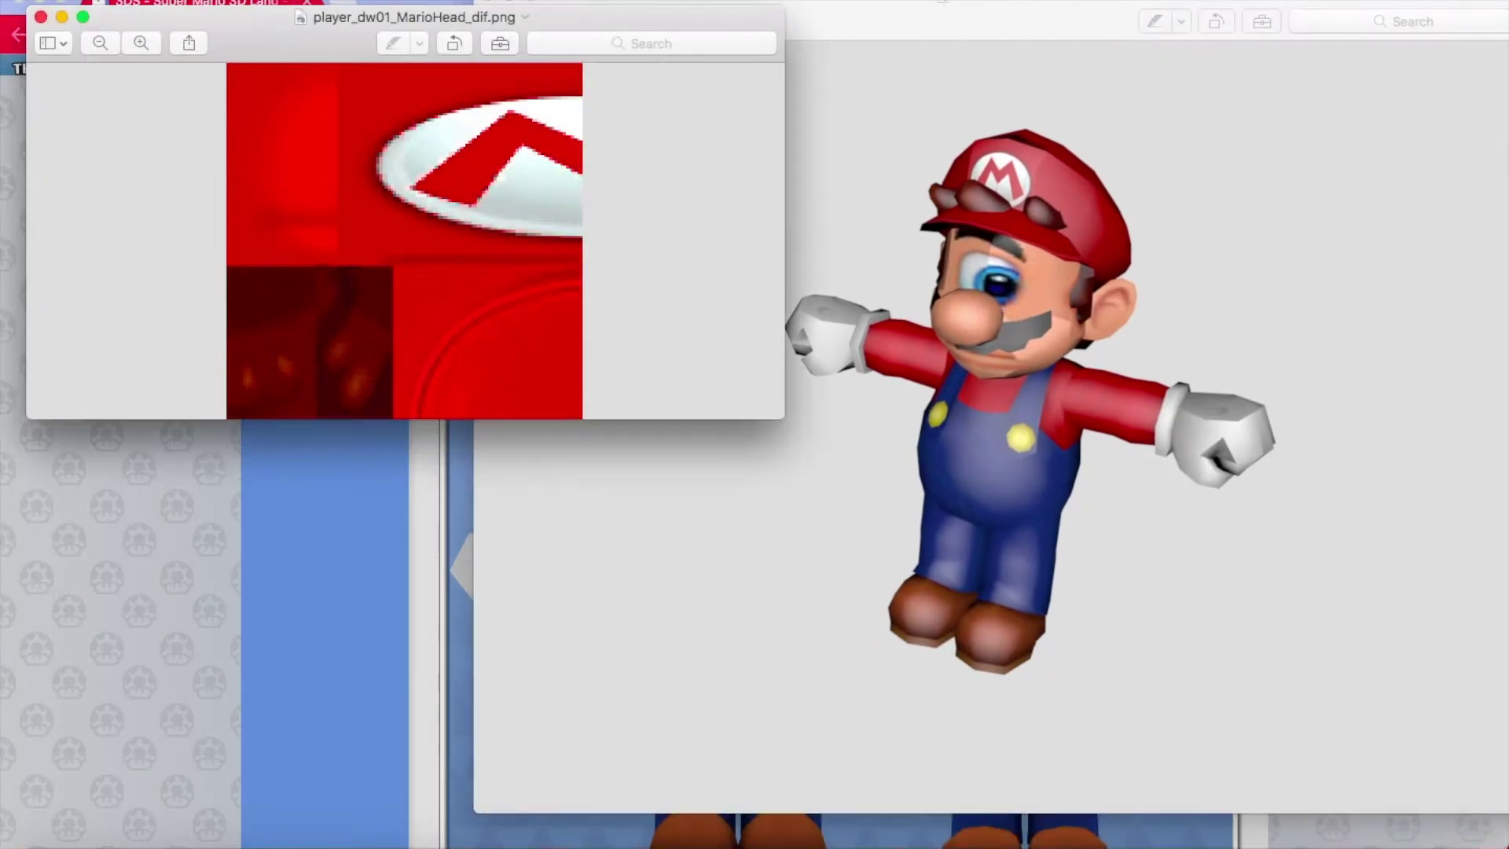
# - Distort the MarioHead texture's colours with Adjust Color, then close the texture window
pyautogui.click(500, 44)
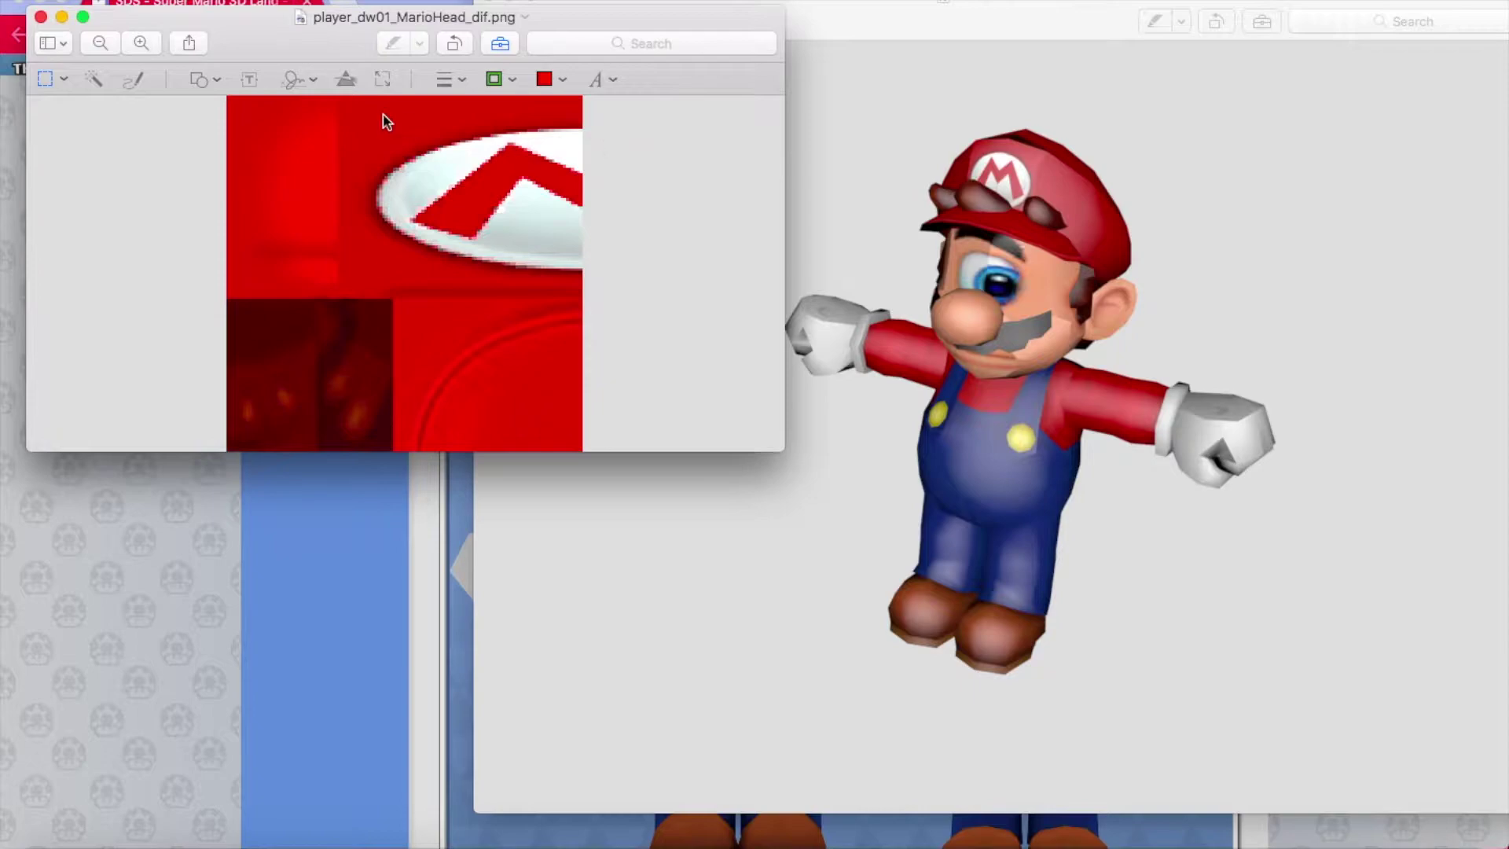
pyautogui.press('super+alt+c')
pyautogui.click(697, 232)
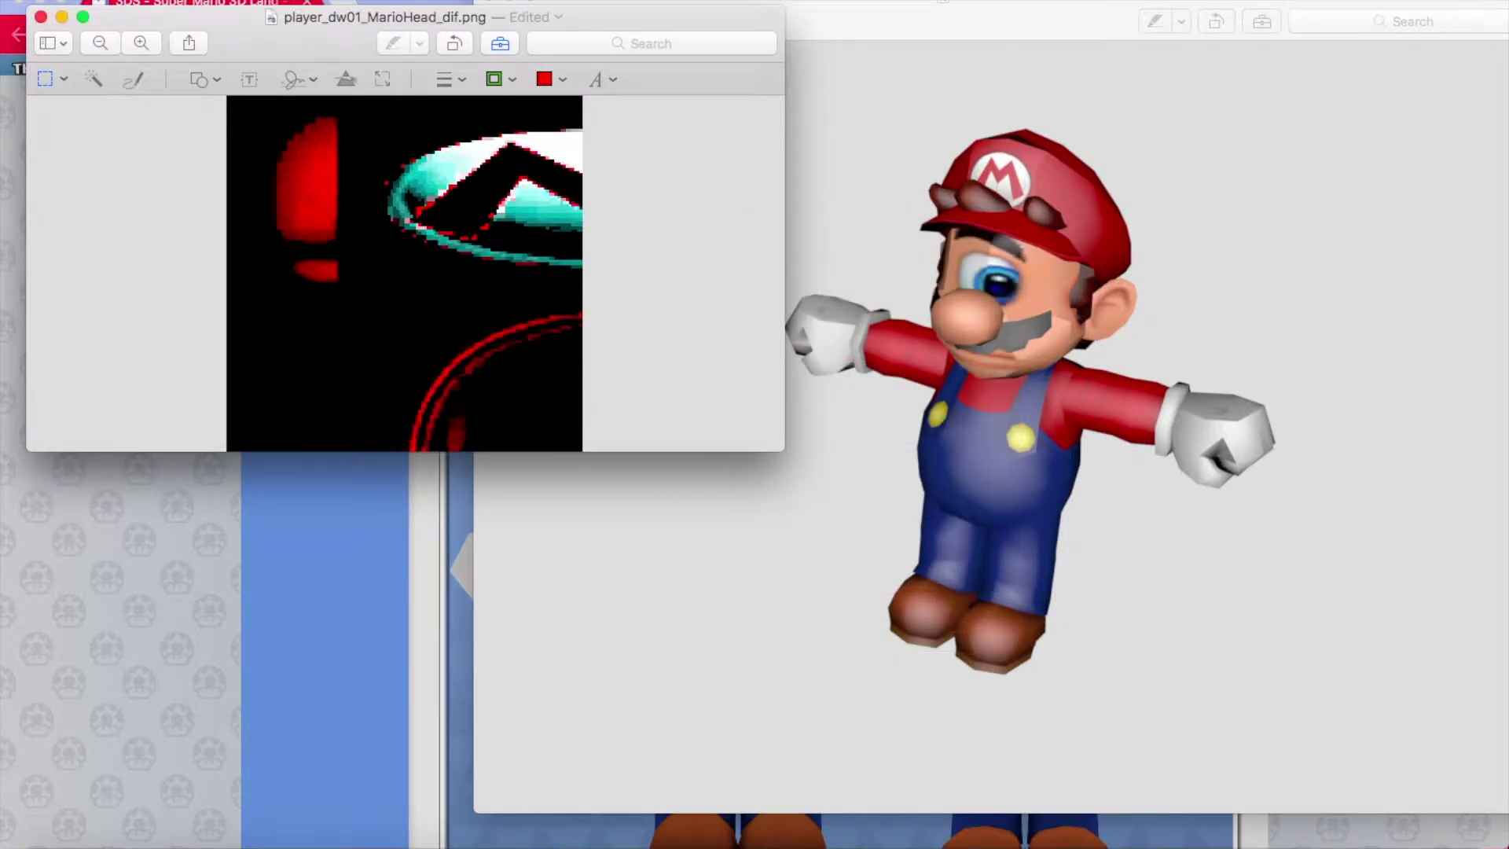
pyautogui.click(41, 18)
pyautogui.moveTo(814, 16); pyautogui.dragTo(140, 9)
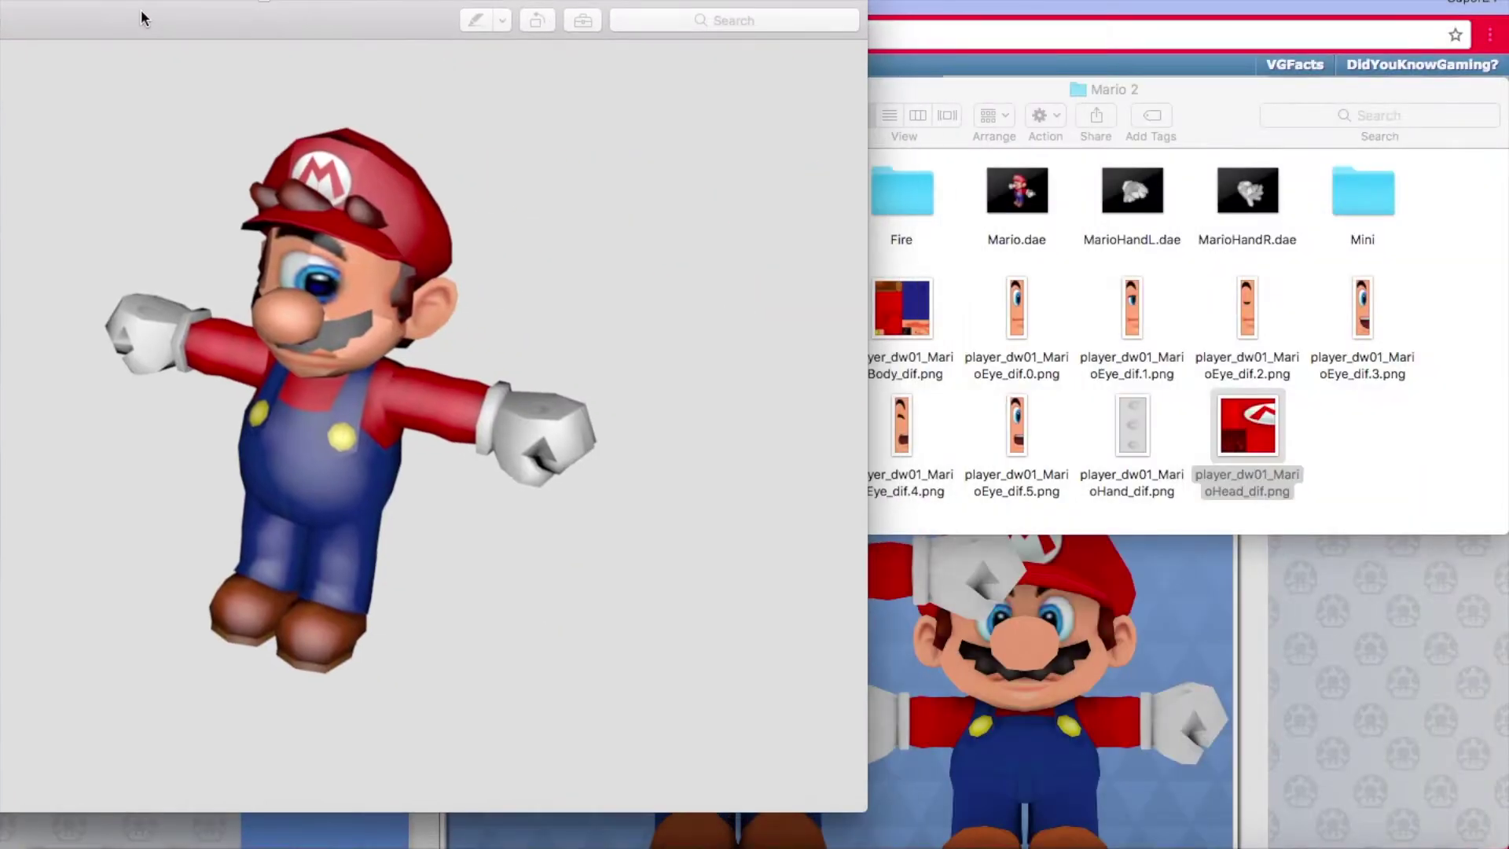
# - Open the MarioBody texture and sketch a red L over the blue overalls area
pyautogui.doubleClick(902, 308)
pyautogui.click(511, 79)
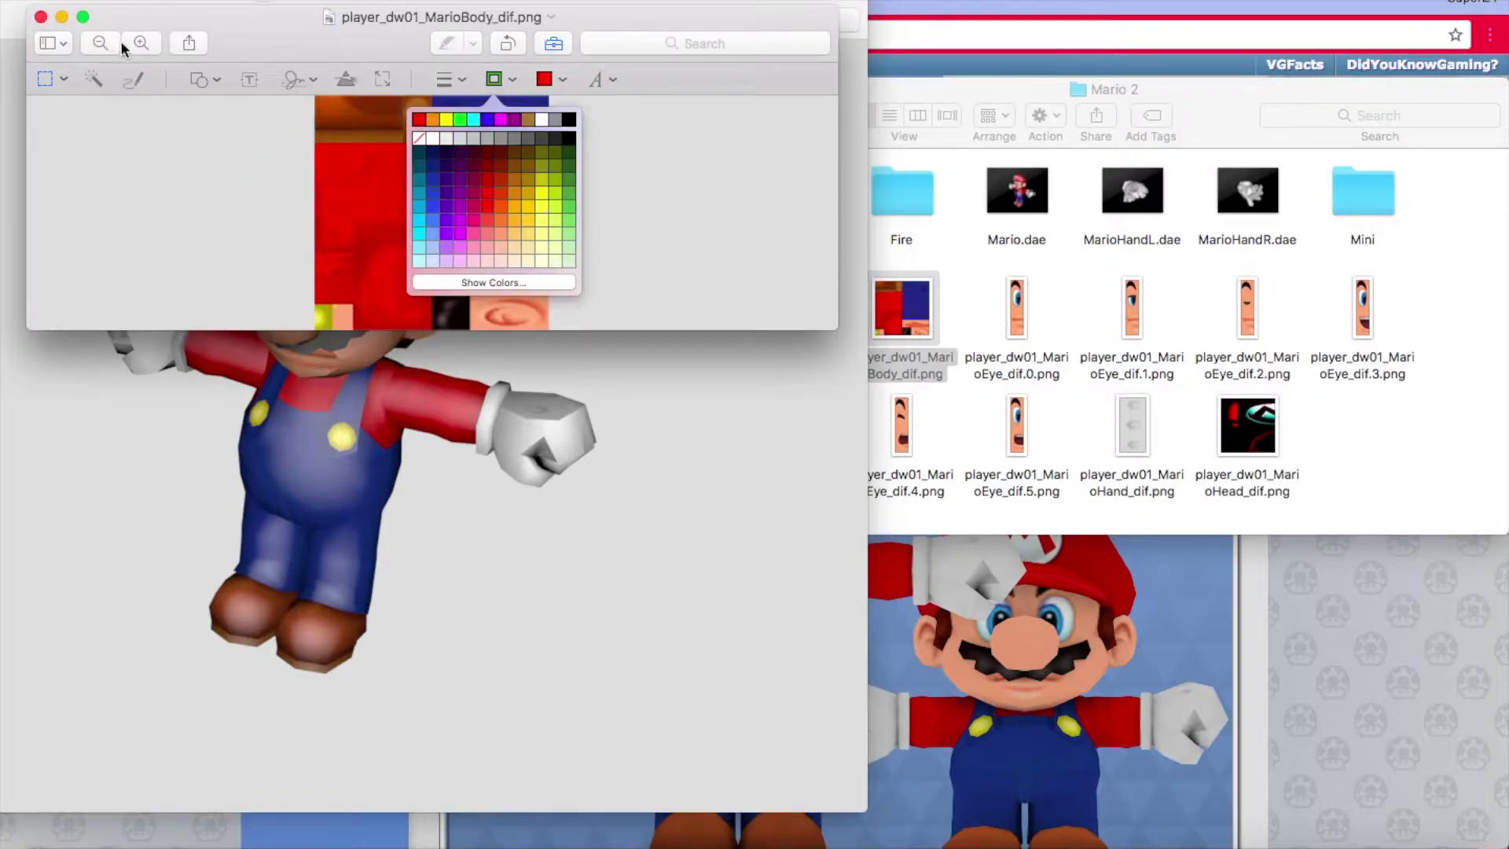
pyautogui.click(111, 64)
pyautogui.click(134, 80)
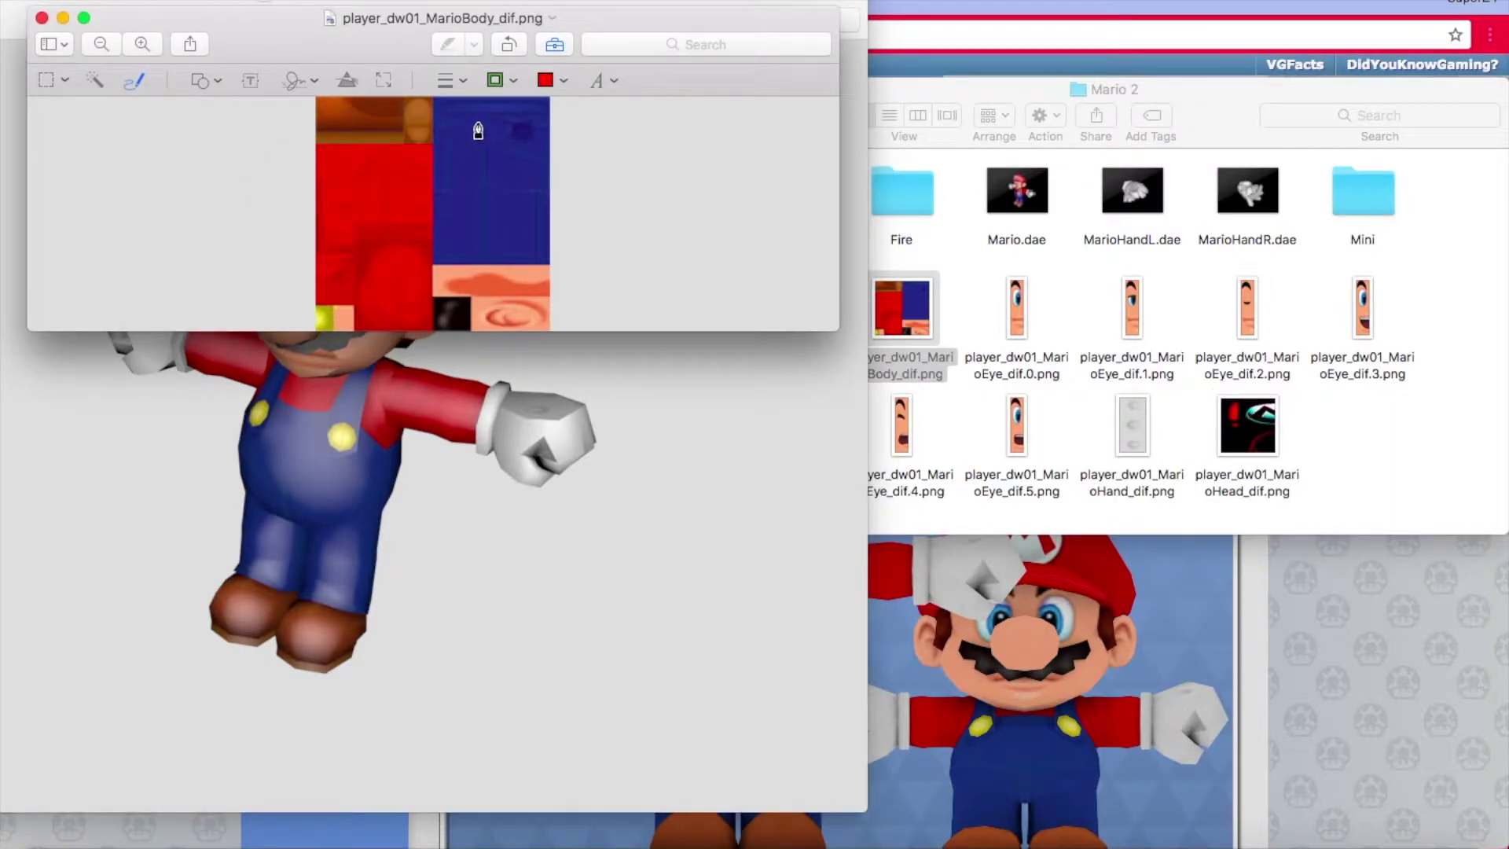
pyautogui.moveTo(533, 229); pyautogui.dragTo(529, 230)
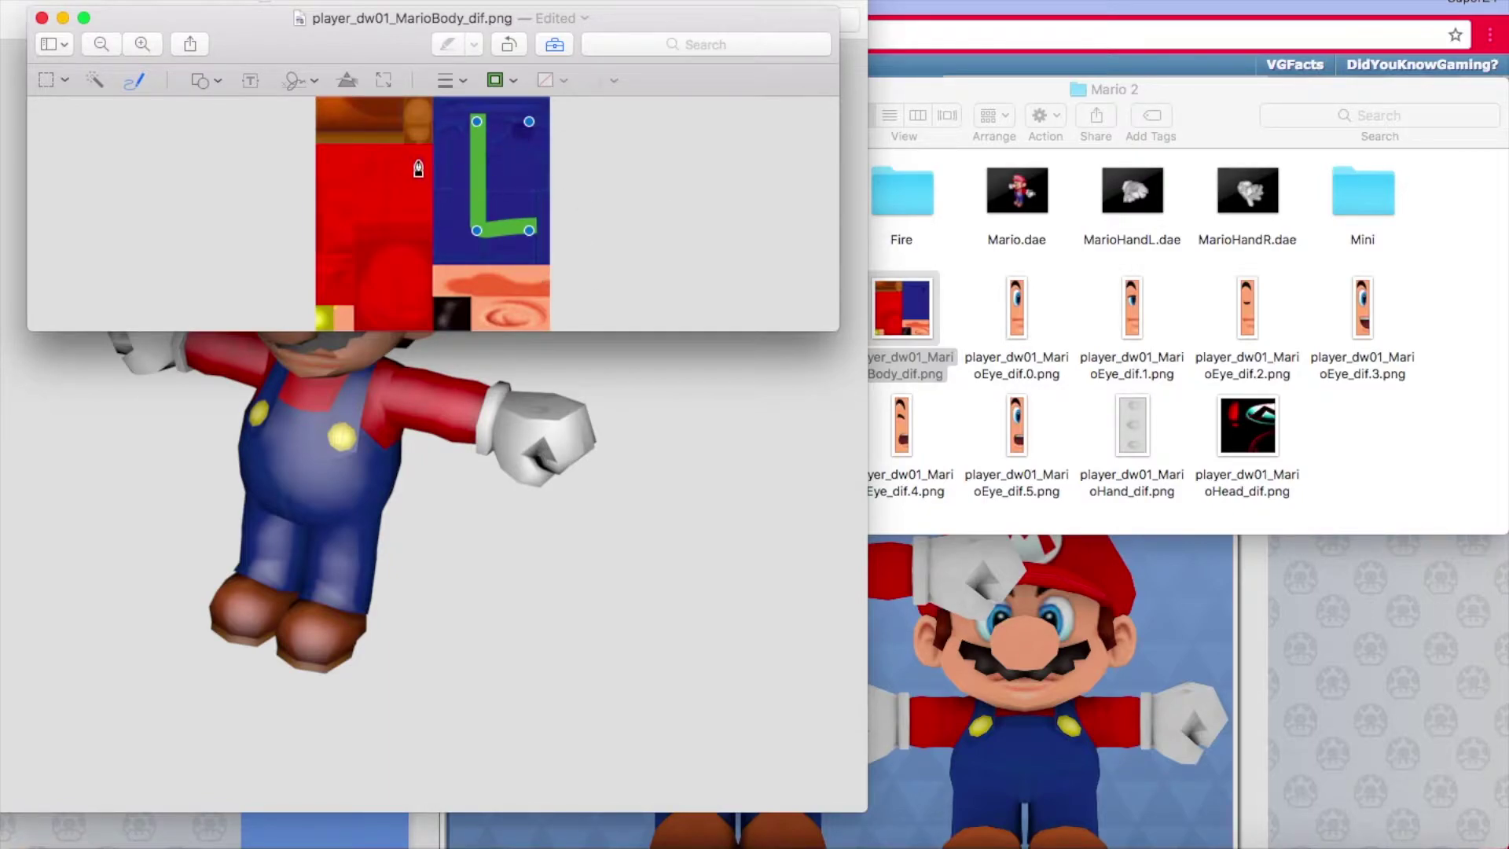
pyautogui.click(495, 80)
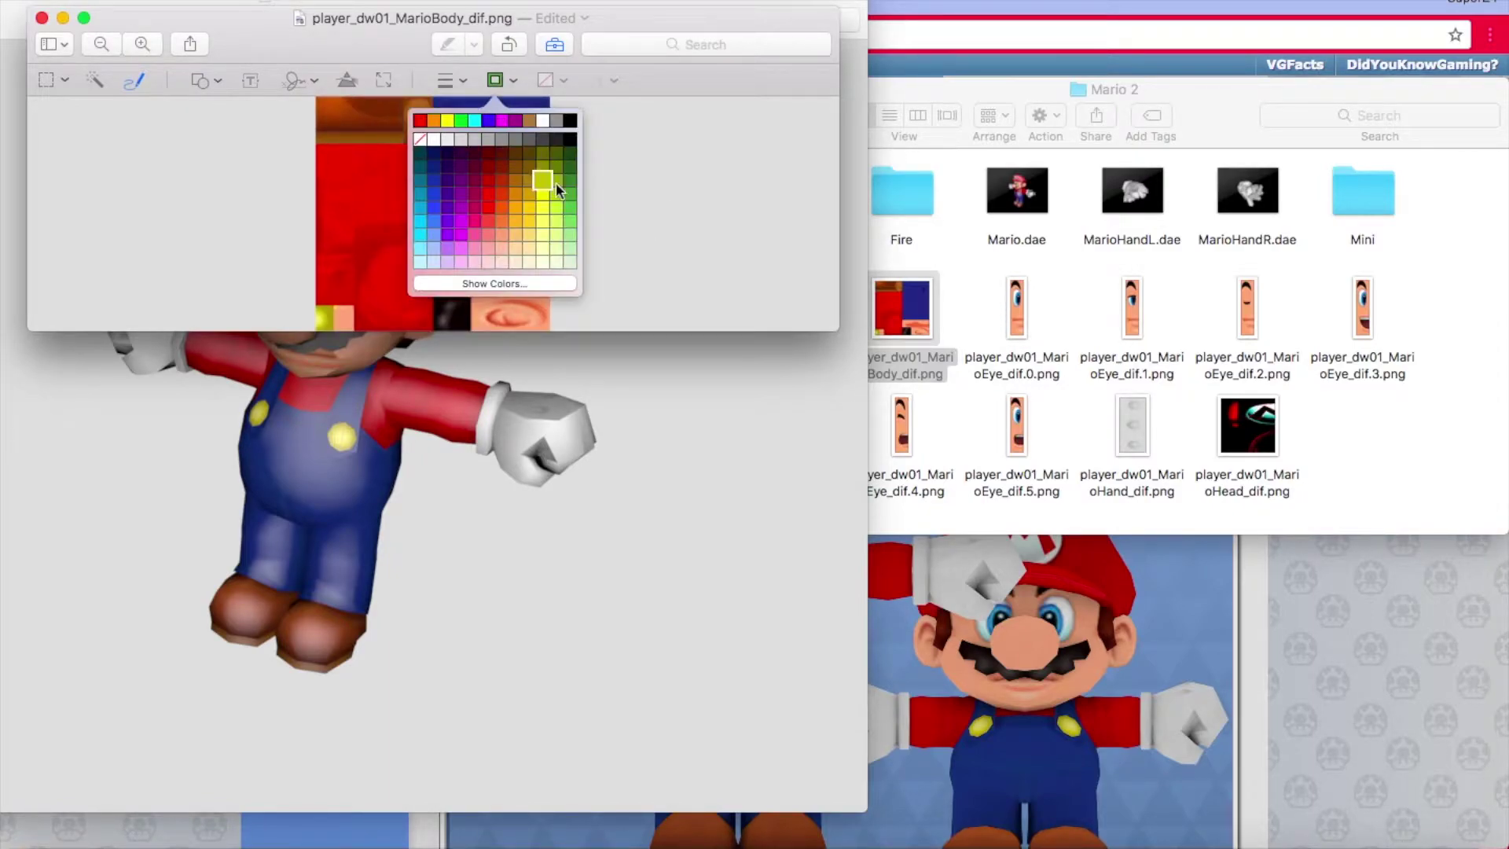
pyautogui.click(487, 208)
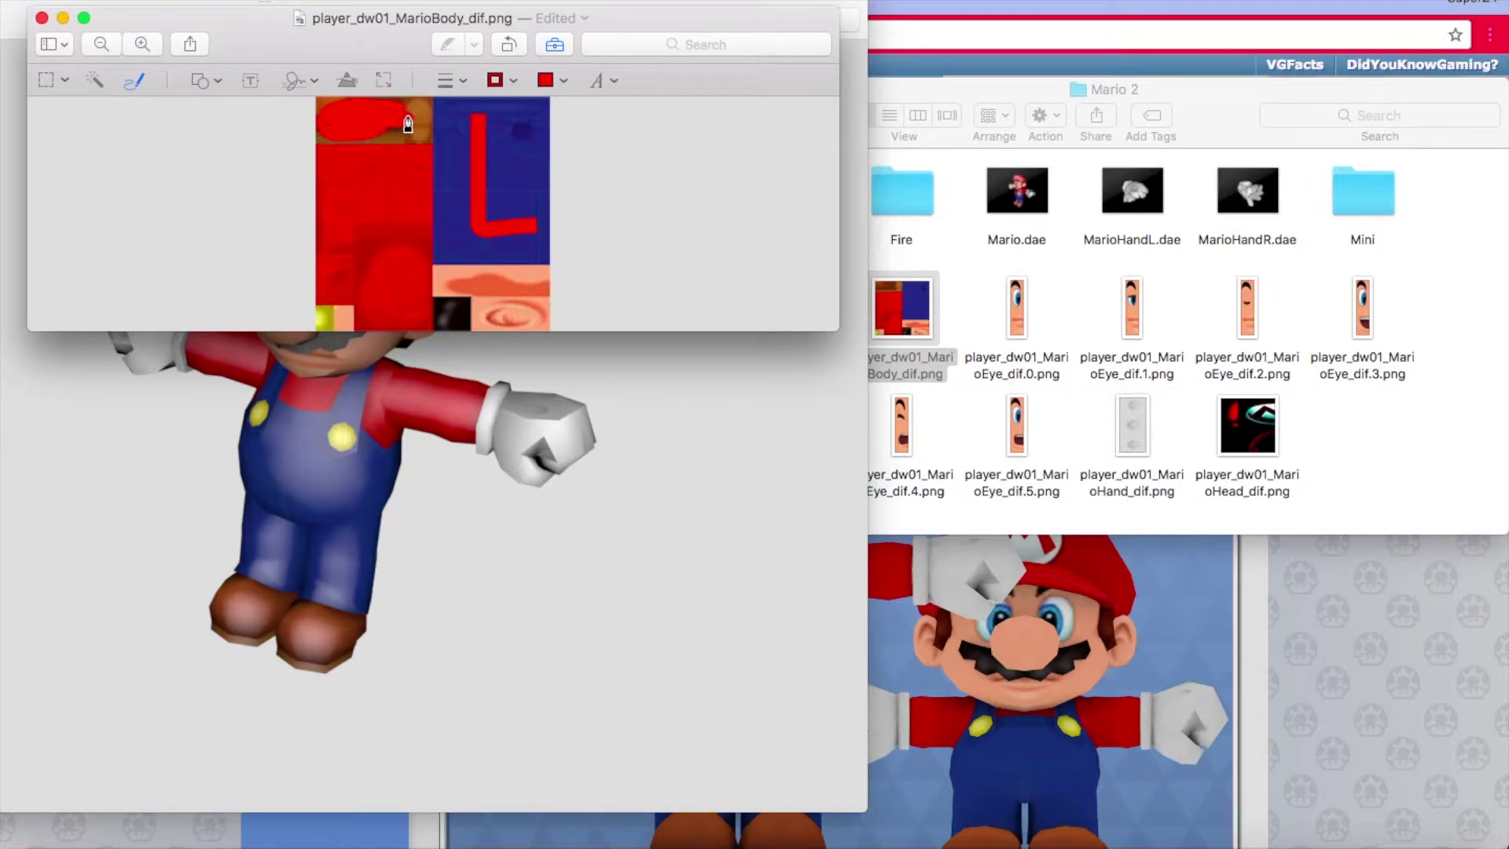
# - Sketch a yellow shape over the cap area of the MarioBody texture
pyautogui.moveTo(408, 124); pyautogui.dragTo(409, 126)
pyautogui.click(495, 80)
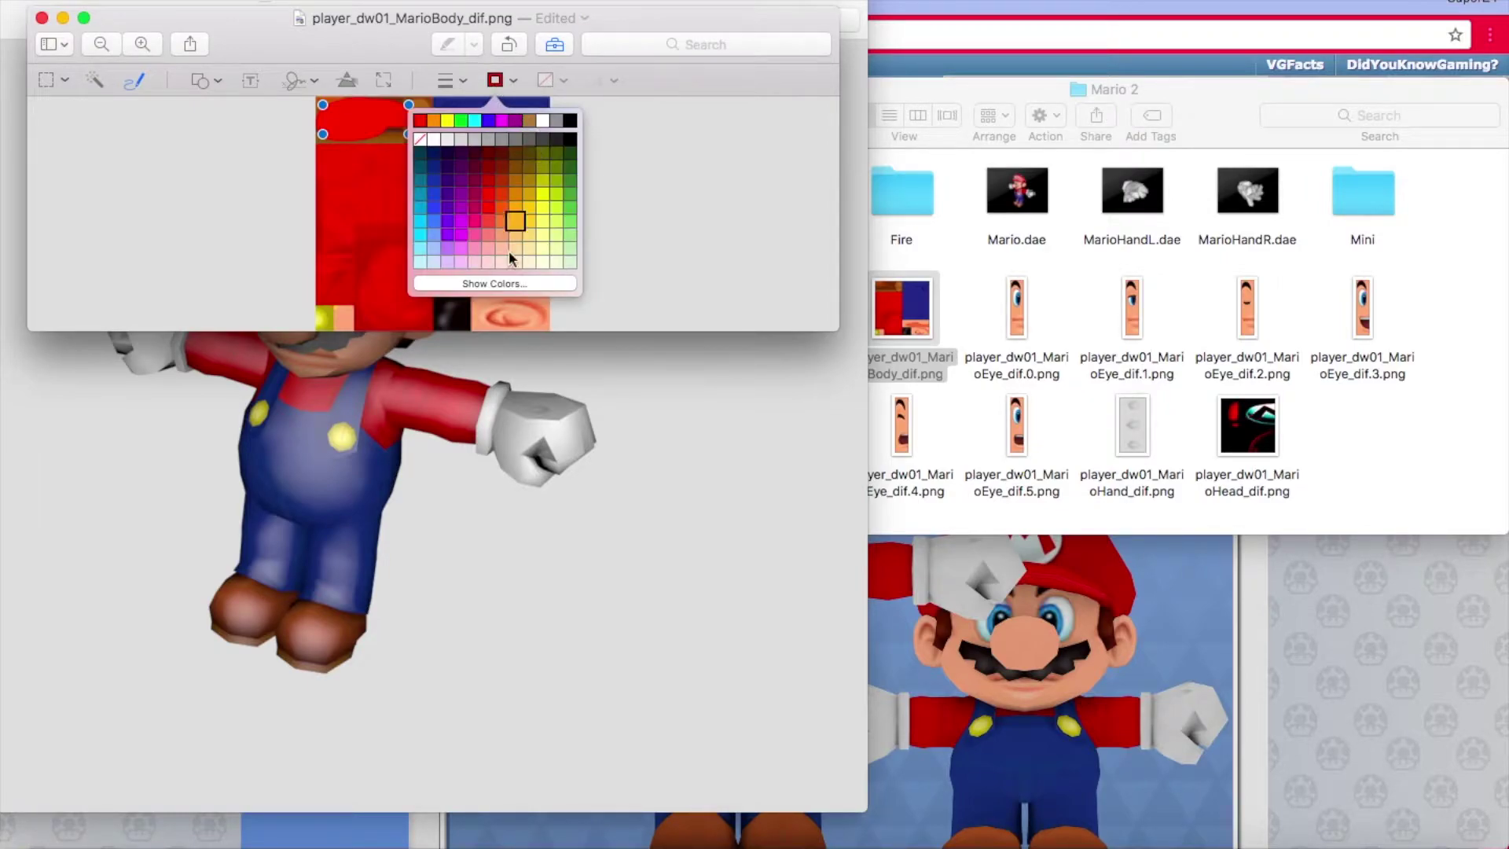
pyautogui.click(542, 208)
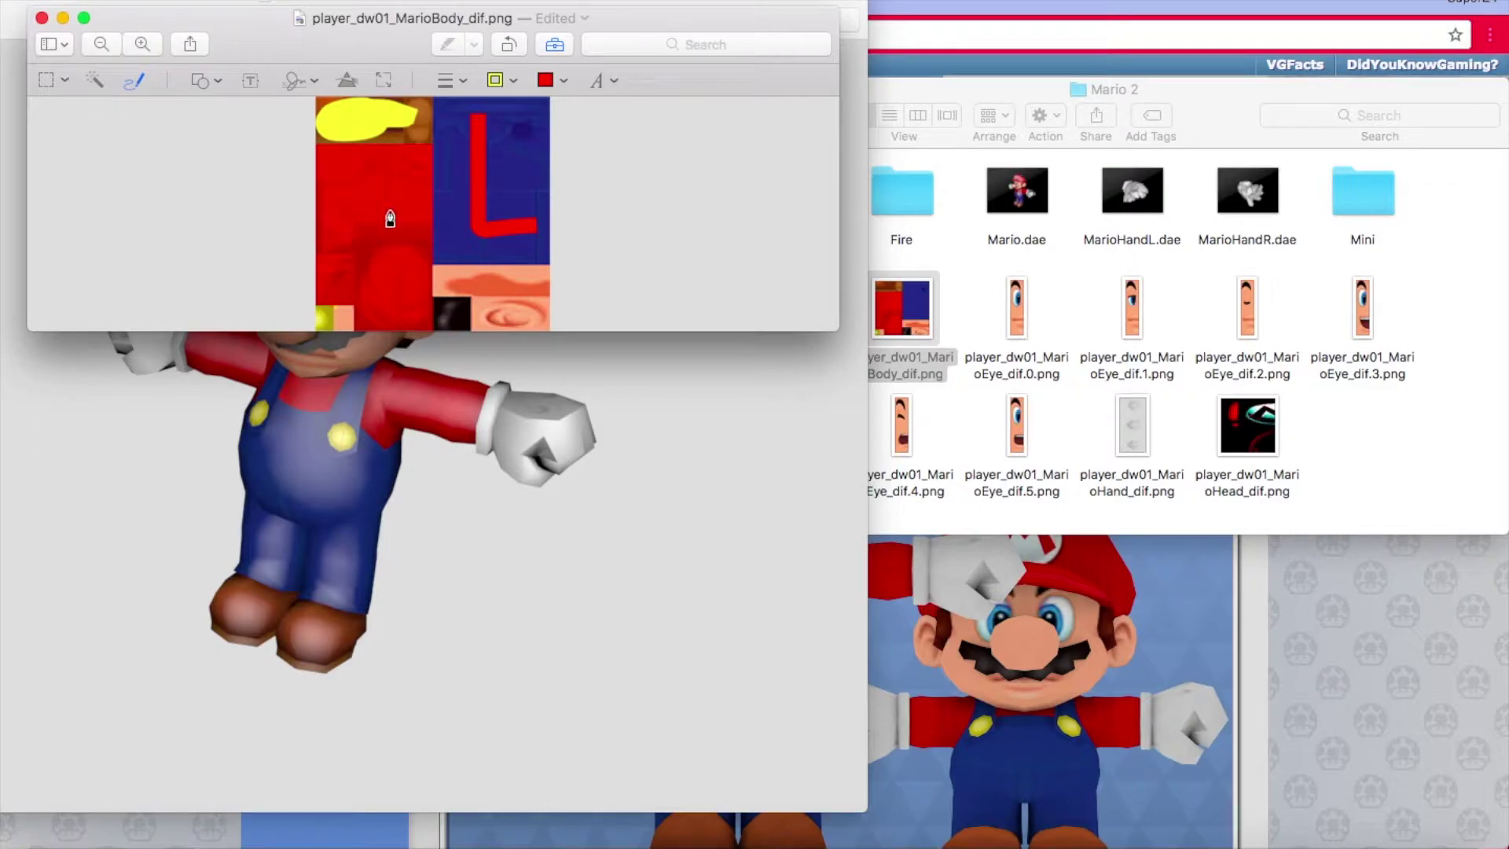
# - Draw a yellow-green freehand stroke across the texture and recolour the L green
pyautogui.click(515, 81)
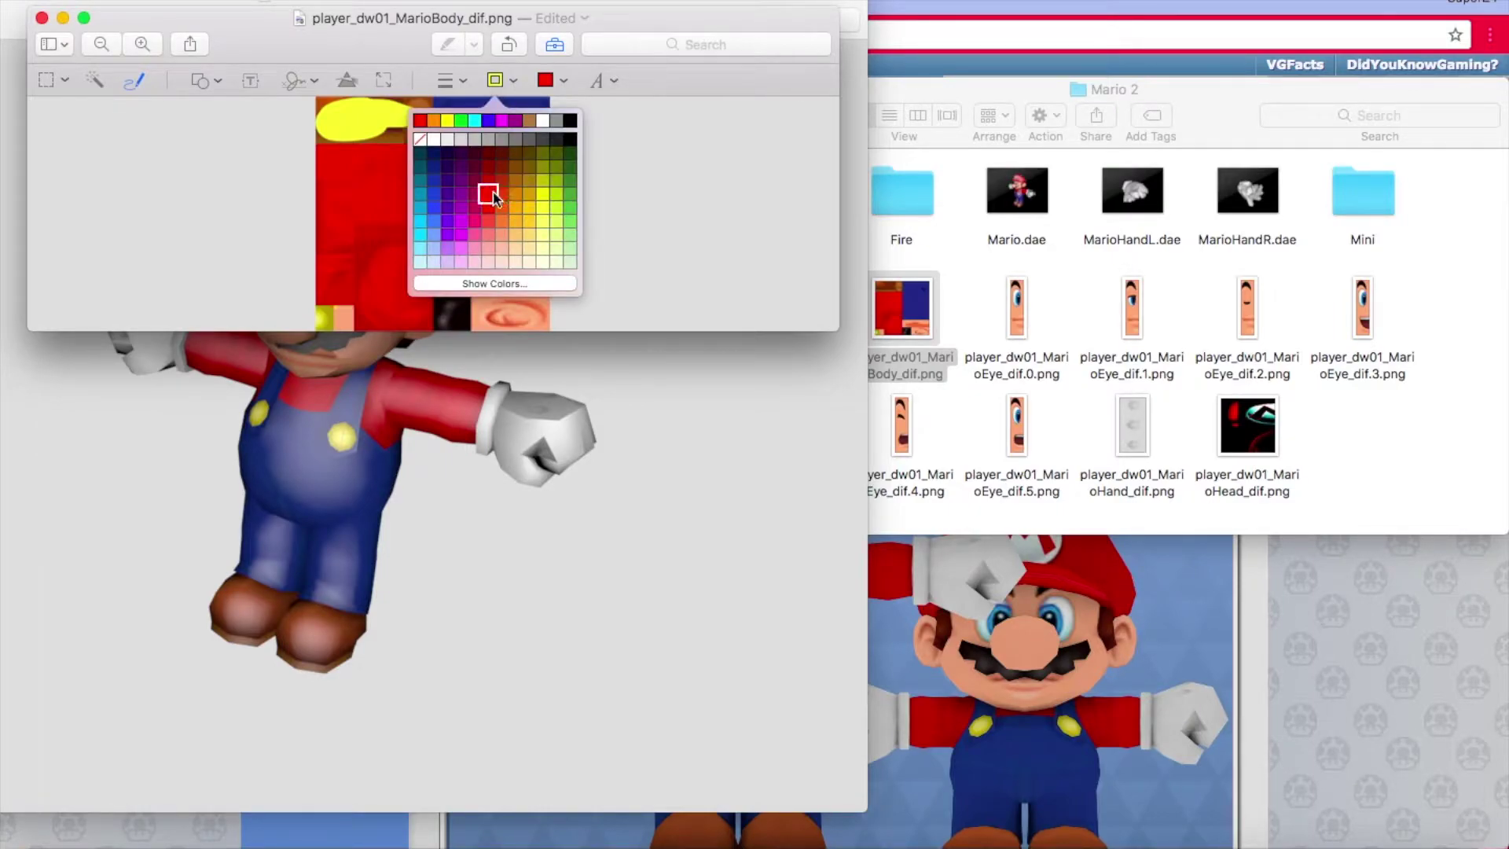
pyautogui.click(488, 202)
pyautogui.click(490, 80)
pyautogui.click(553, 223)
pyautogui.moveTo(383, 166)
pyautogui.mouseDown()
pyautogui.moveTo(475, 251)
pyautogui.moveTo(464, 314)
pyautogui.moveTo(461, 214)
pyautogui.moveTo(436, 247)
pyautogui.mouseUp()
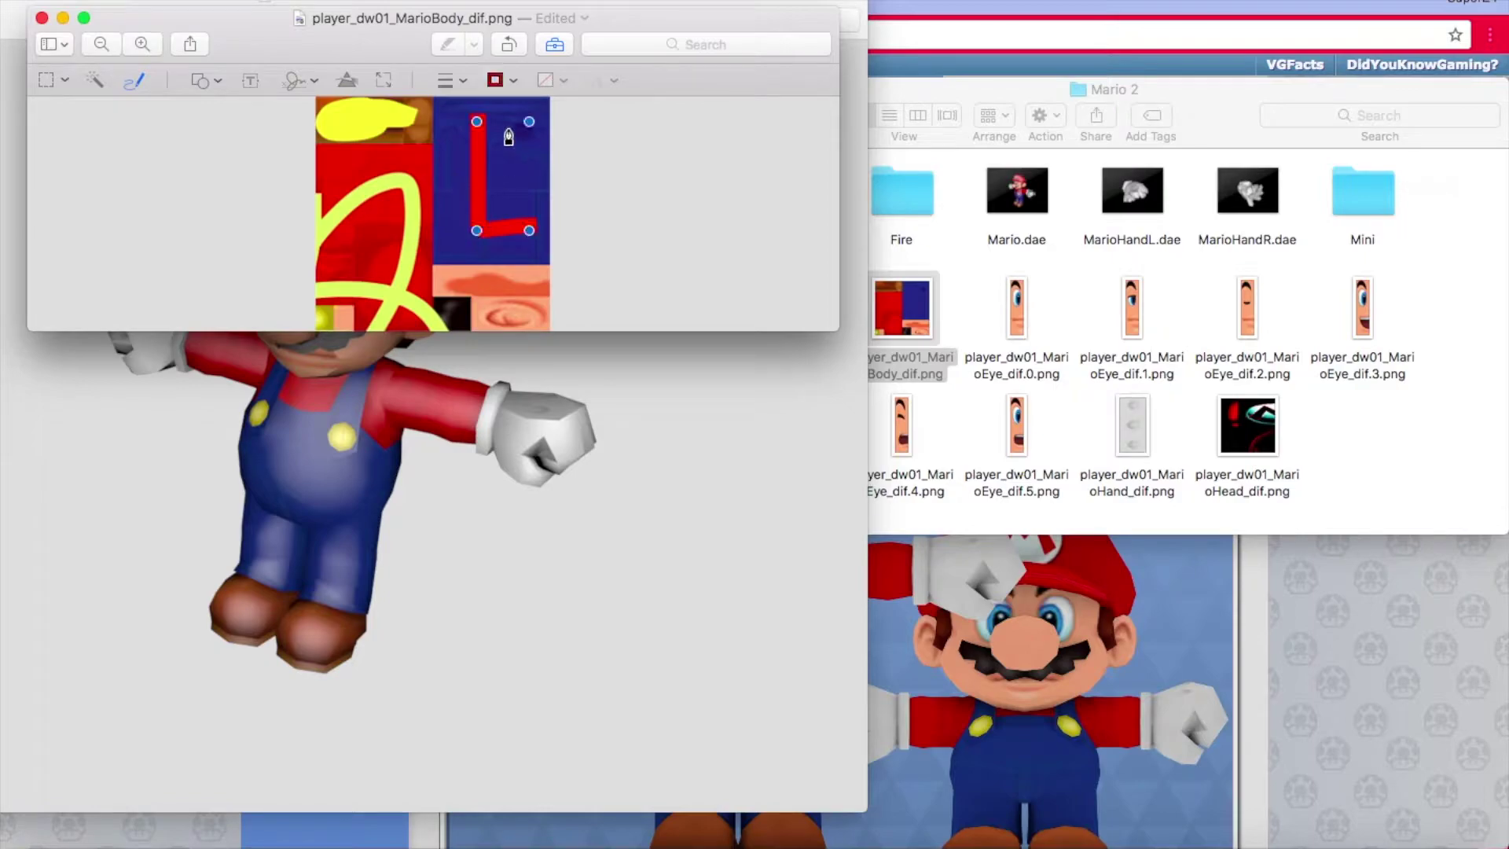
pyautogui.click(506, 79)
pyautogui.click(569, 197)
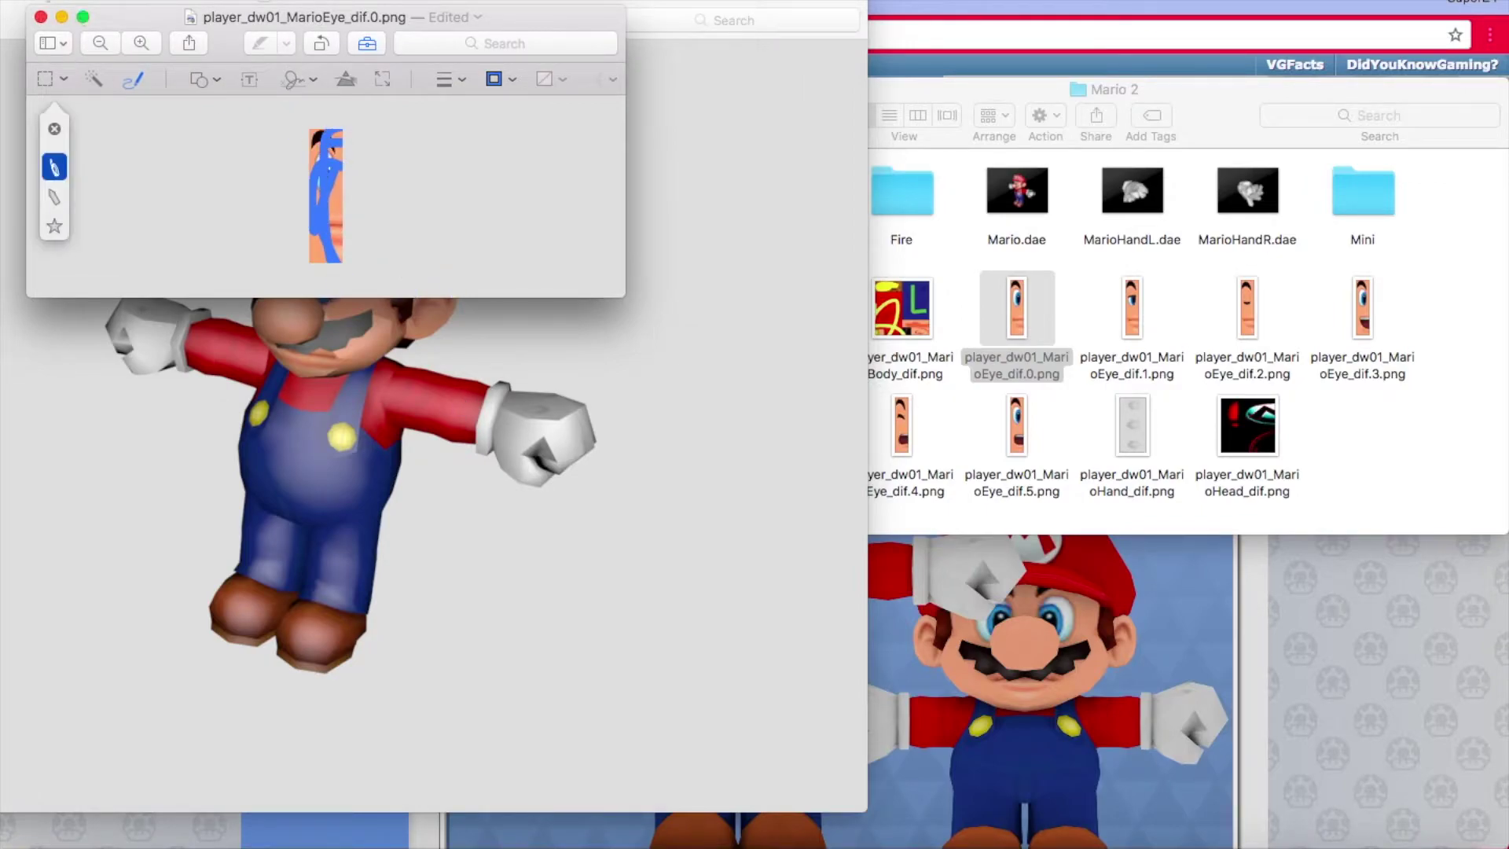
# - Close the scribbled eye texture and reopen Mario.dae to inspect the vandalised textures in 3D
pyautogui.click(41, 16)
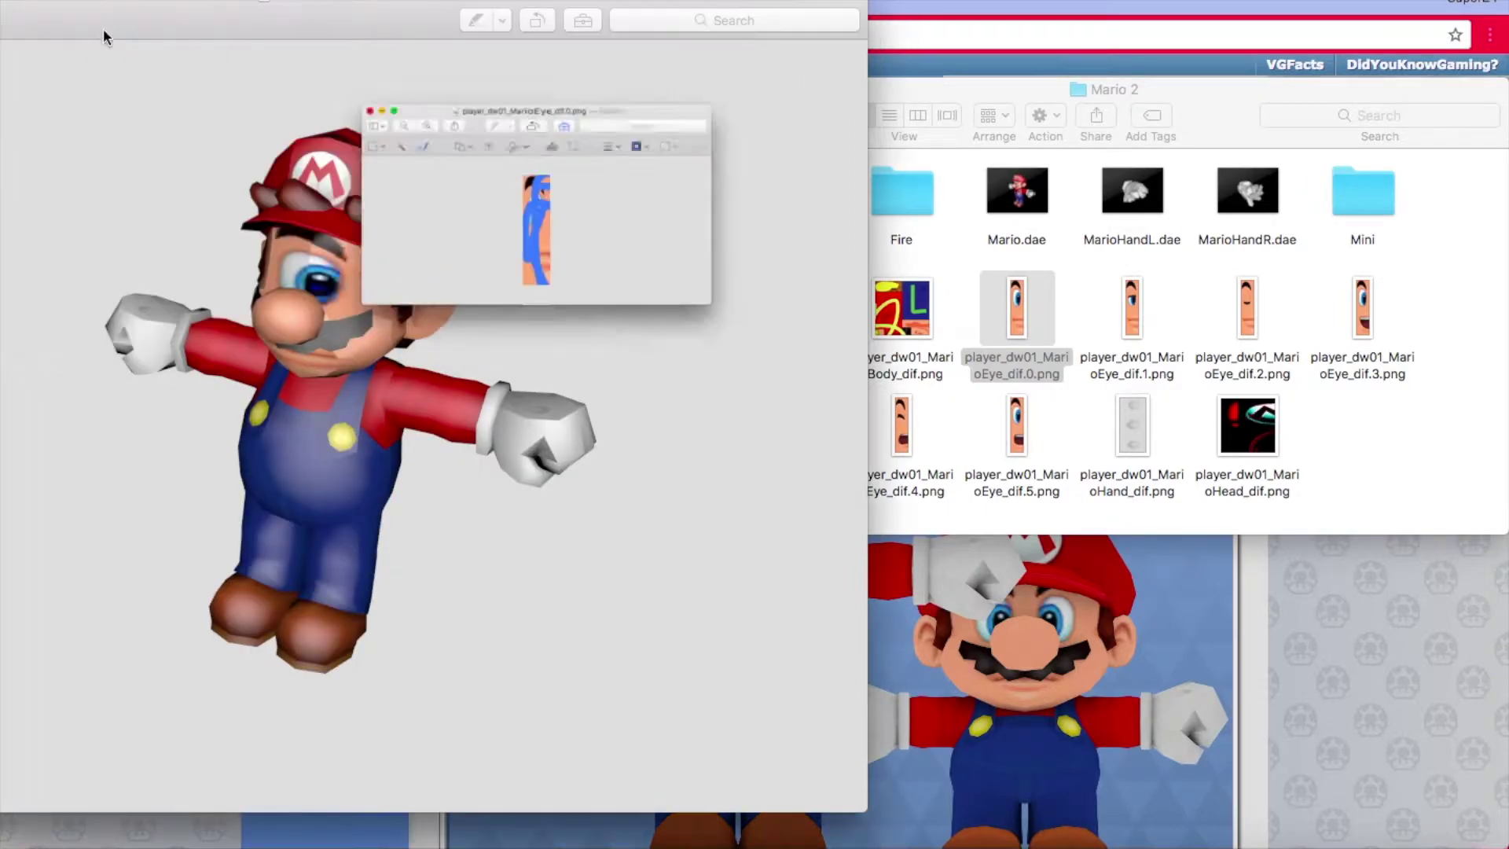
pyautogui.moveTo(409, 460); pyautogui.dragTo(471, 448)
pyautogui.press('super+q')
pyautogui.click(1011, 203)
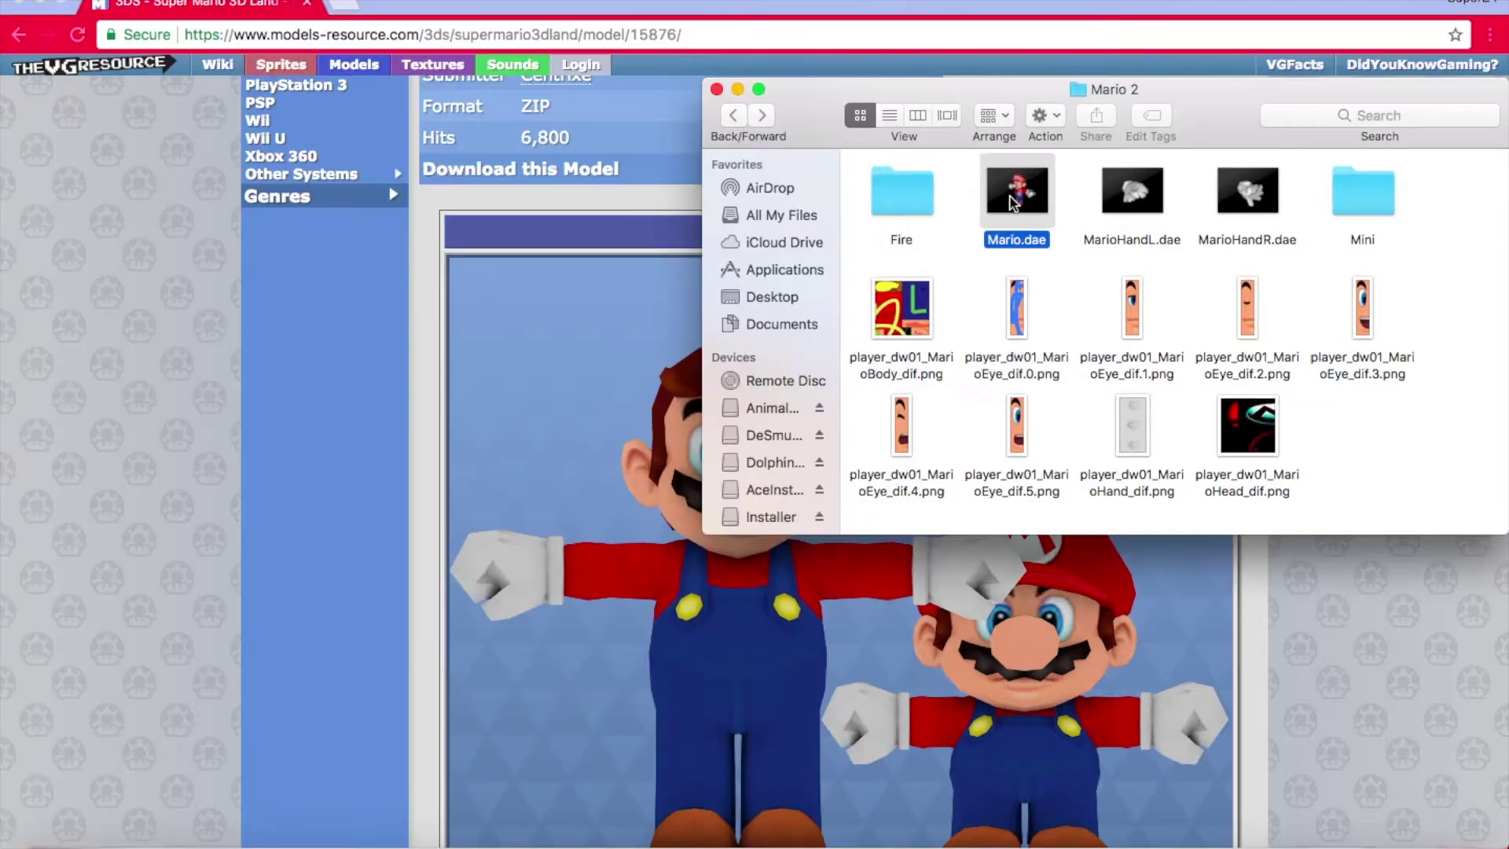
pyautogui.doubleClick(1012, 203)
pyautogui.moveTo(767, 338); pyautogui.dragTo(903, 337)
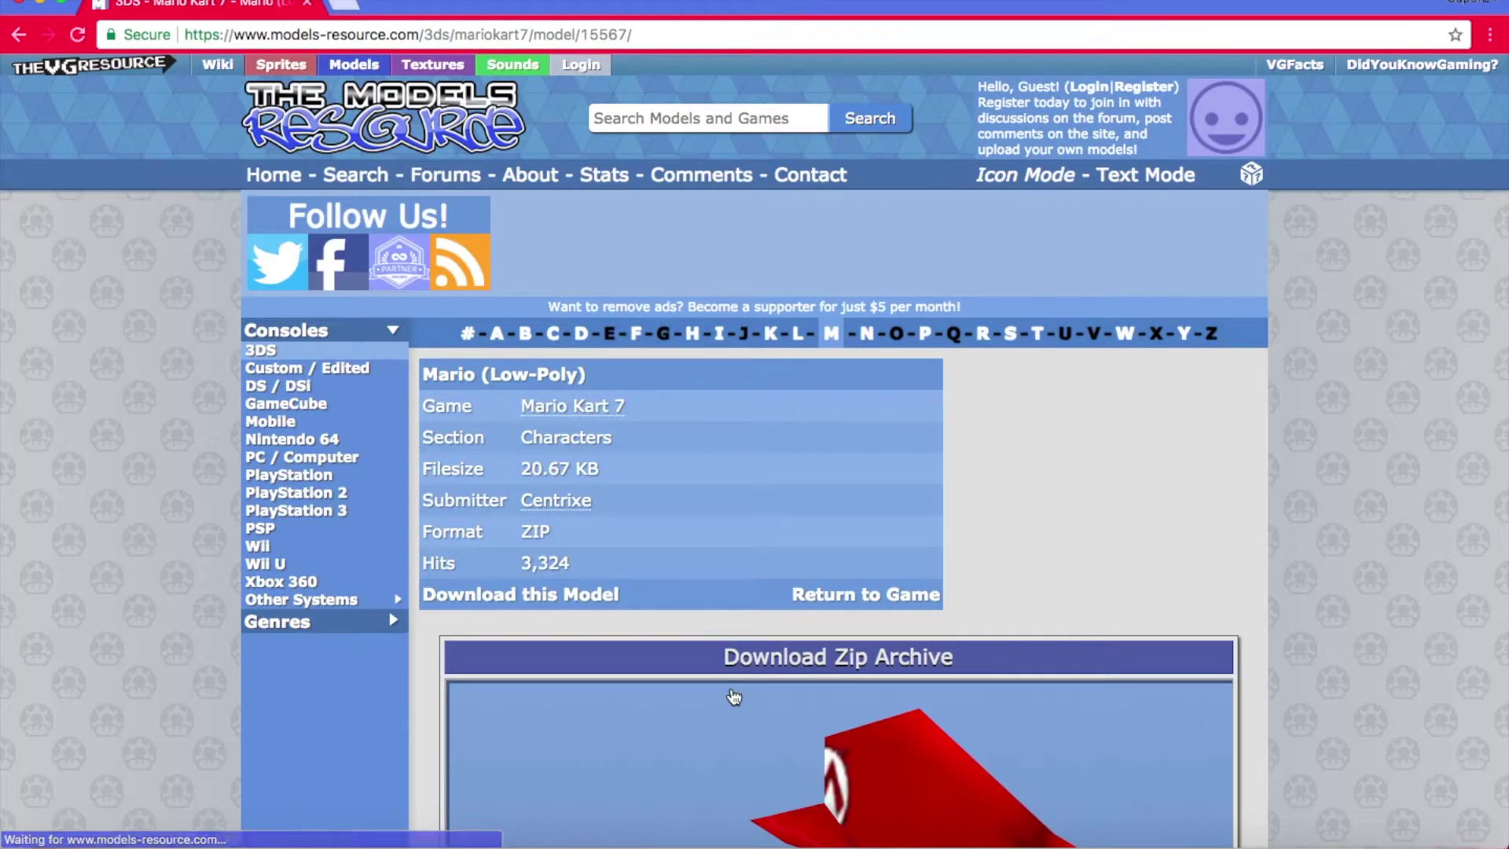
# - Download the Mario Kart 7 Mario (Low-Poly) zip and unpack it from the download bar
pyautogui.scroll(-3, 733, 697)
pyautogui.scroll(-8, 733, 697)
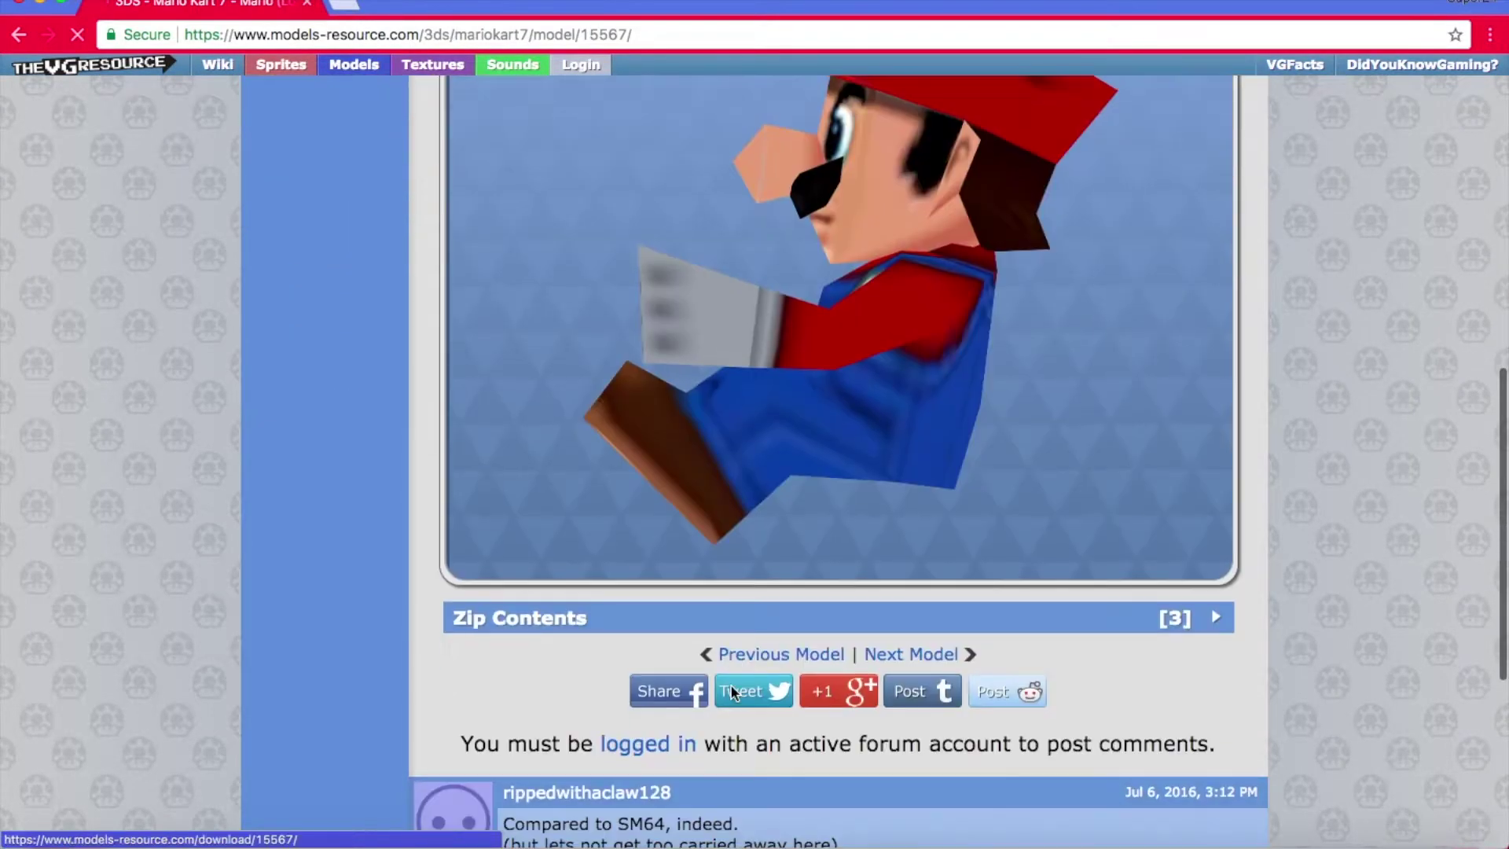
pyautogui.click(832, 343)
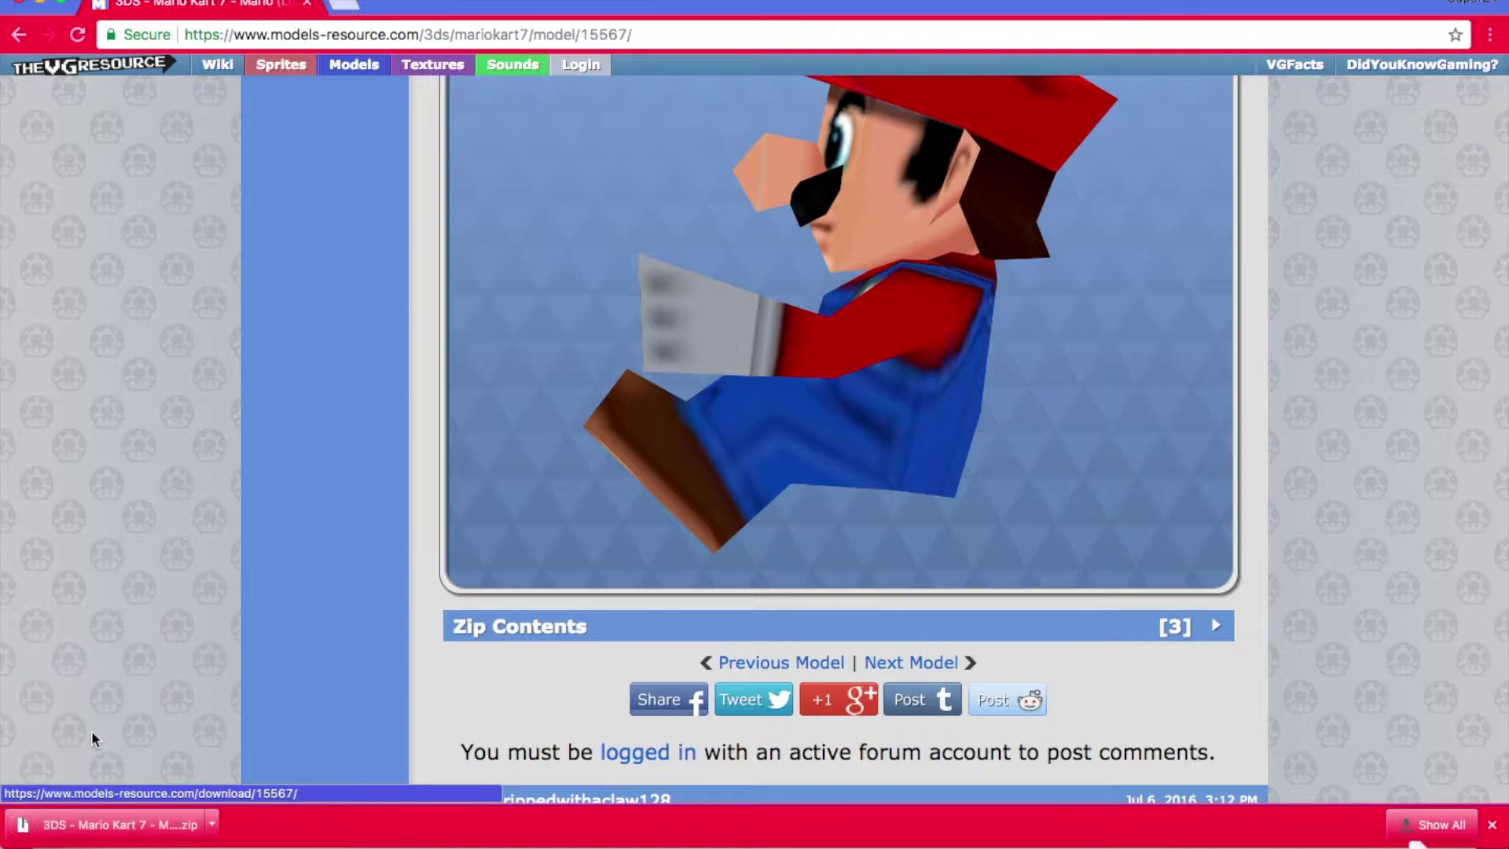
pyautogui.click(108, 827)
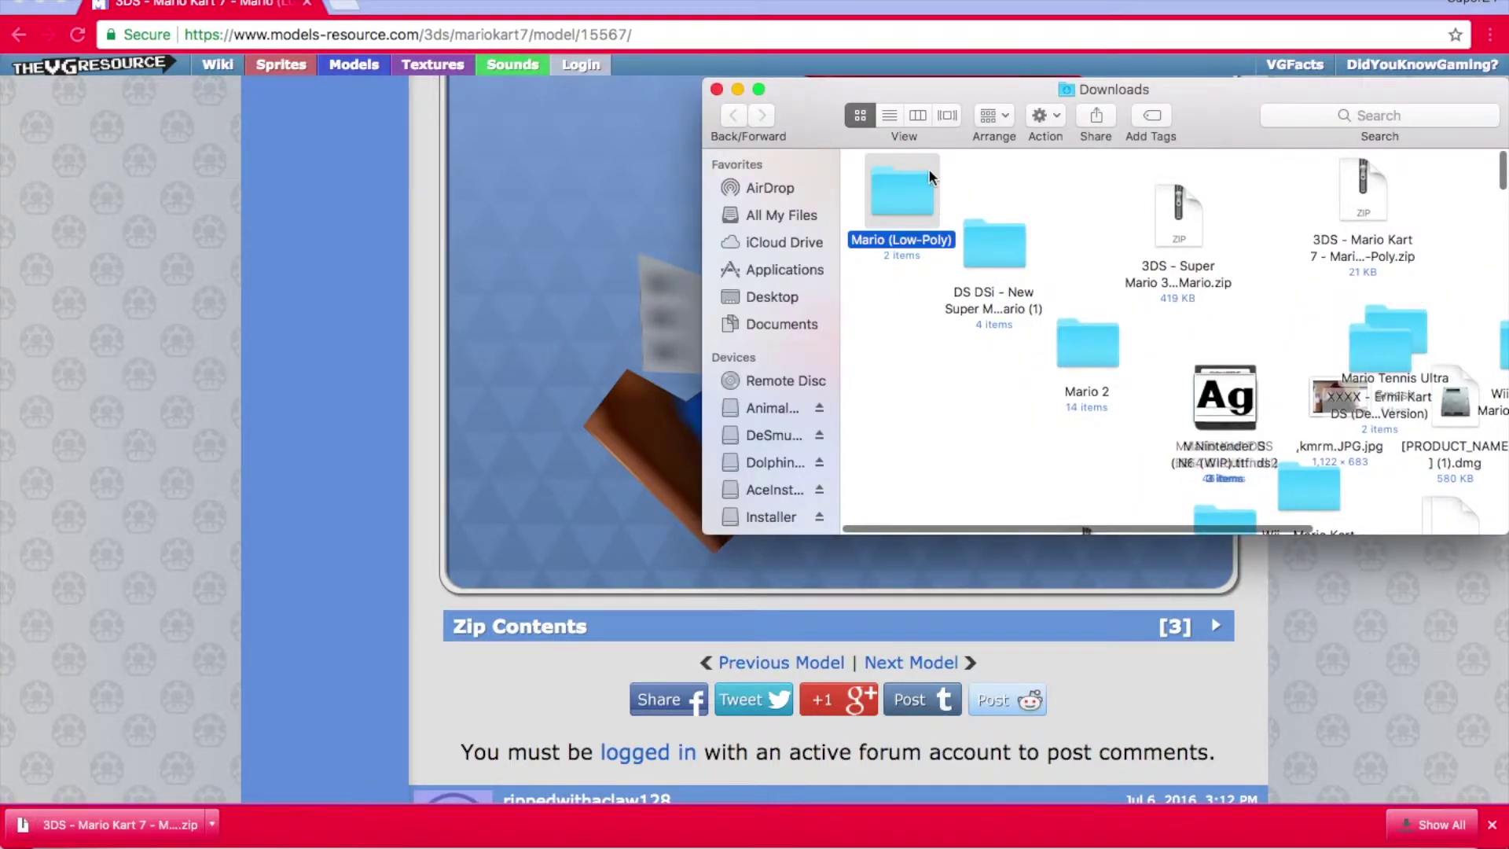
# - Open and rotate mr_lod.dae from the Mario (Low-Poly) folder, then start shifting its texture's levels
pyautogui.doubleClick(927, 168)
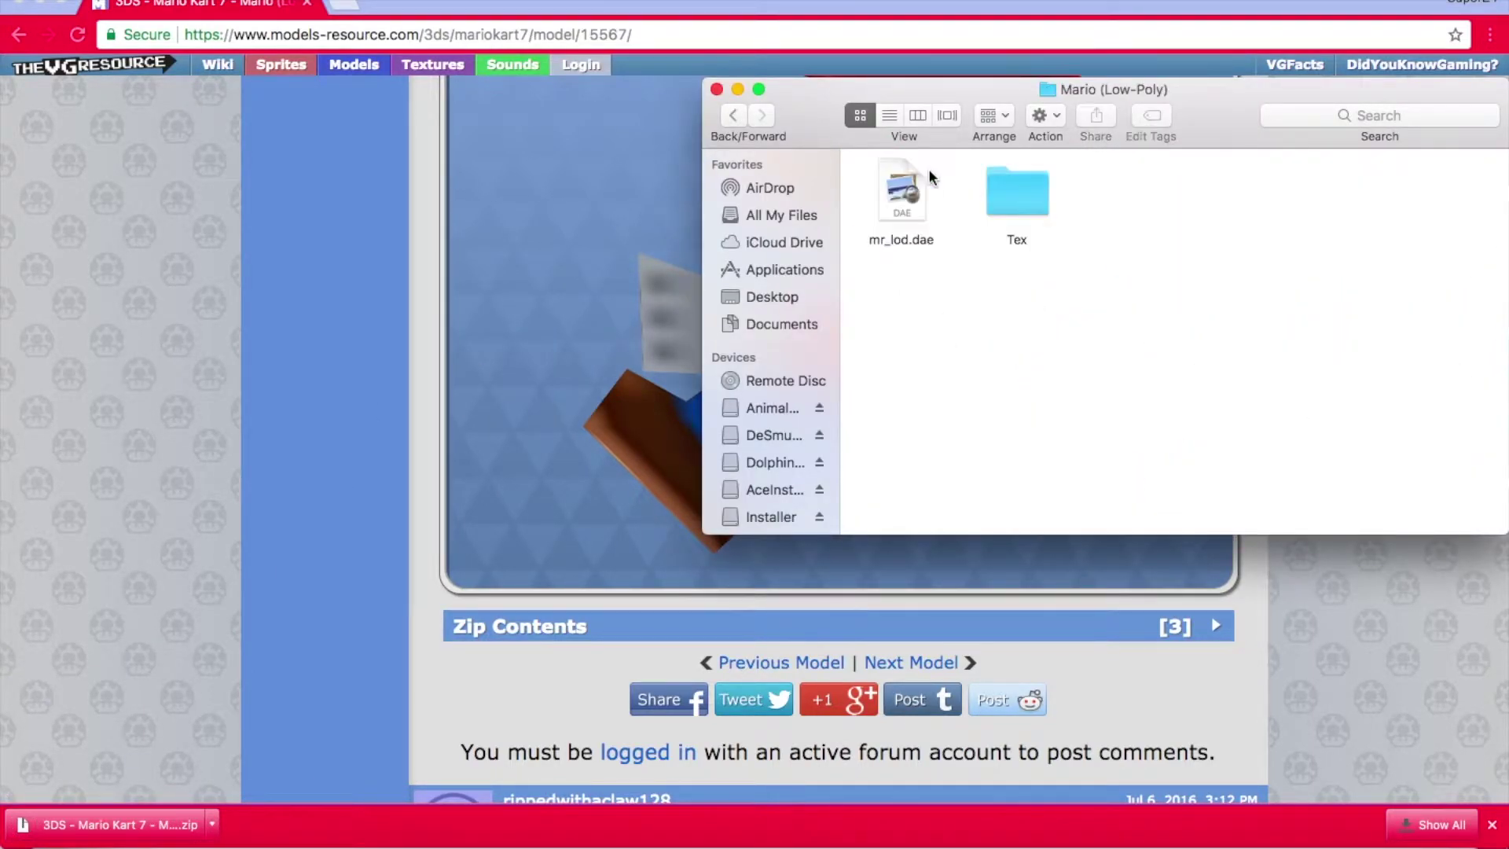
pyautogui.doubleClick(916, 181)
pyautogui.moveTo(509, 561); pyautogui.dragTo(1024, 515)
pyautogui.moveTo(626, 494); pyautogui.dragTo(791, 414)
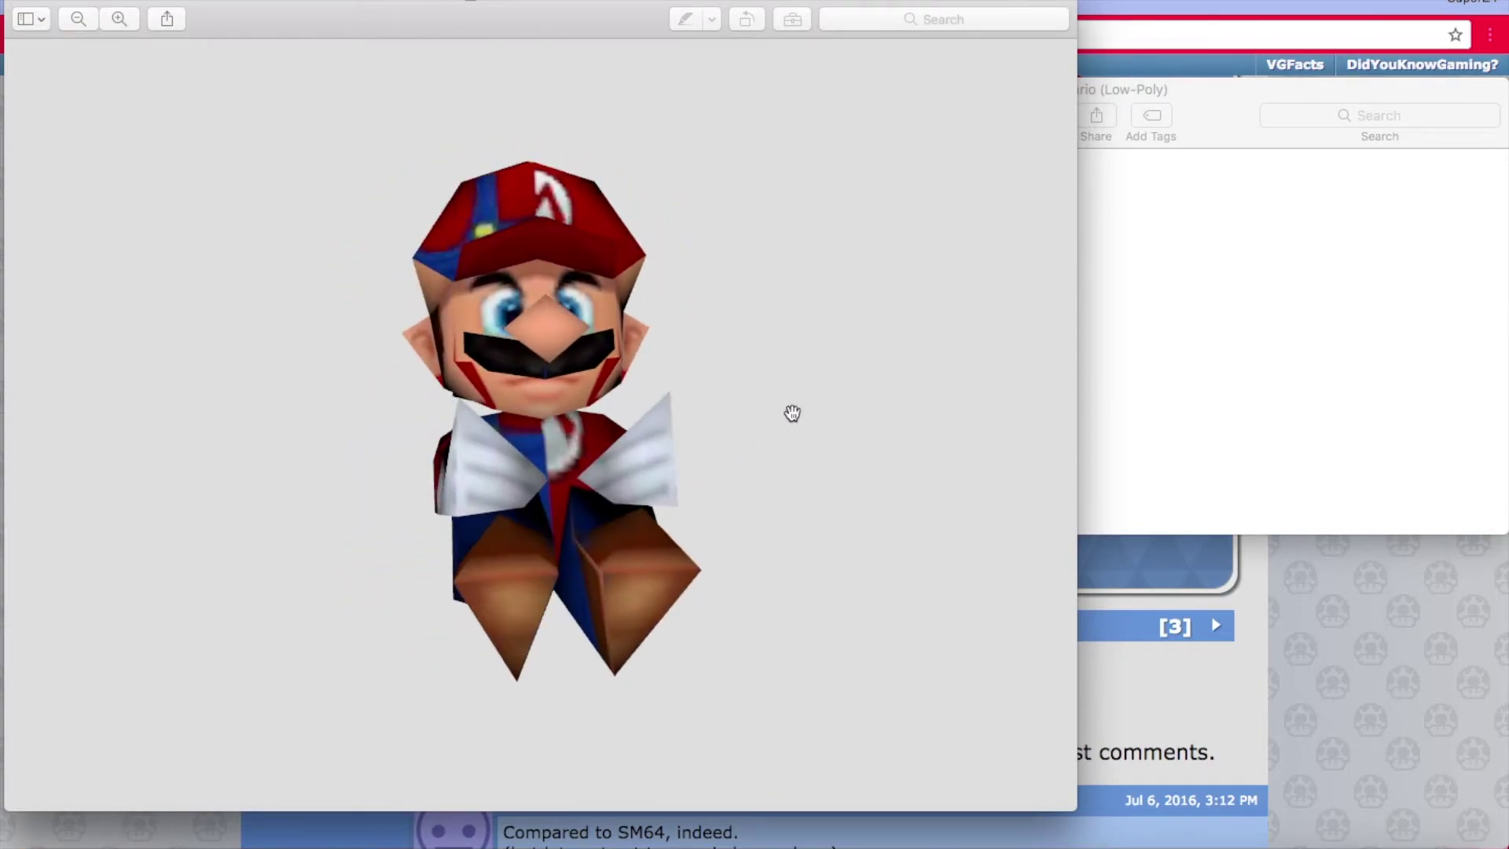
pyautogui.click(1195, 364)
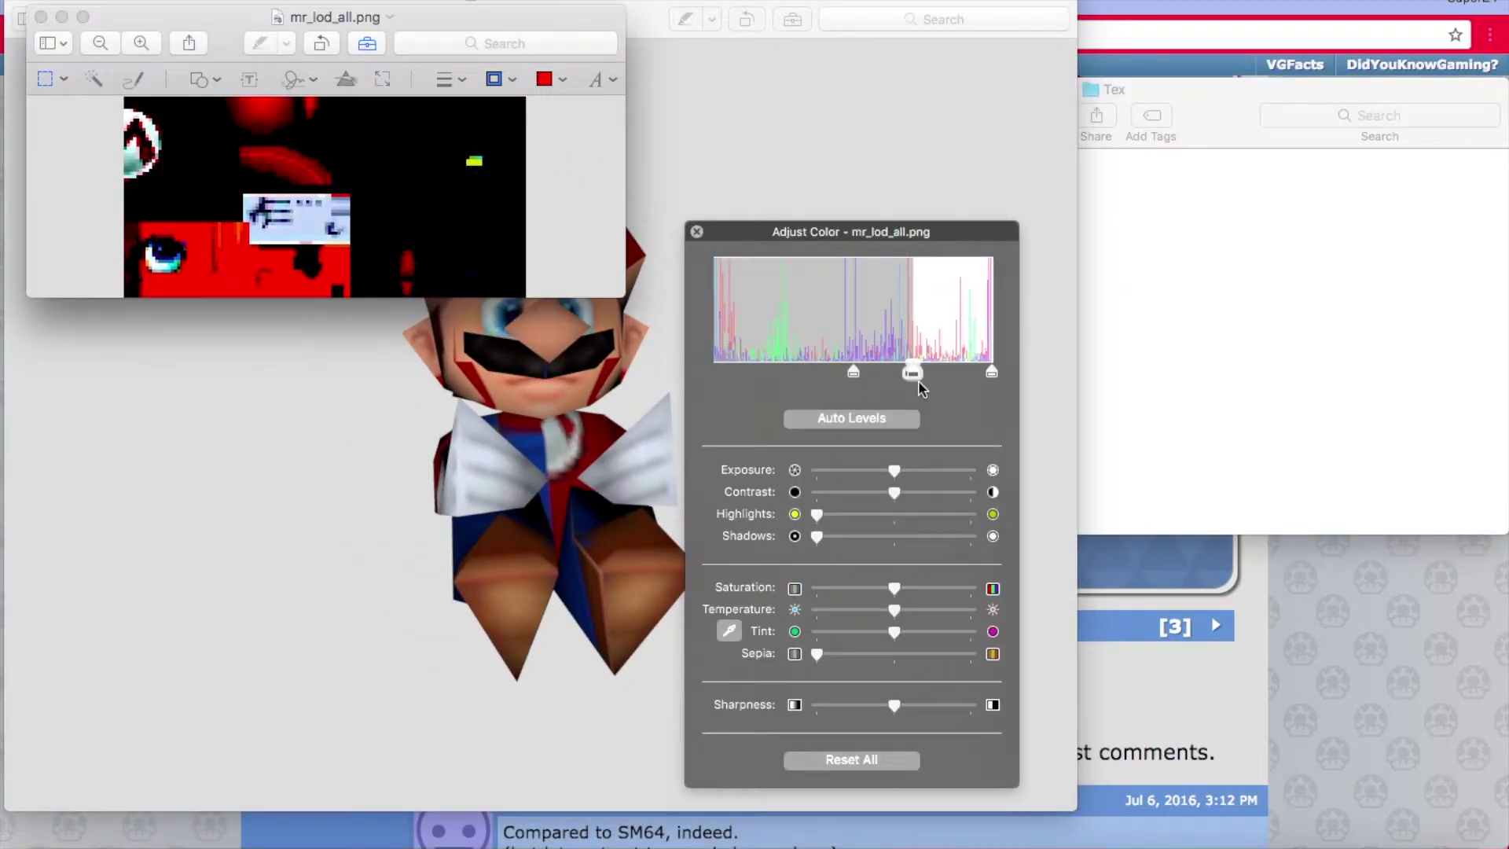
pyautogui.moveTo(913, 377); pyautogui.dragTo(944, 391)
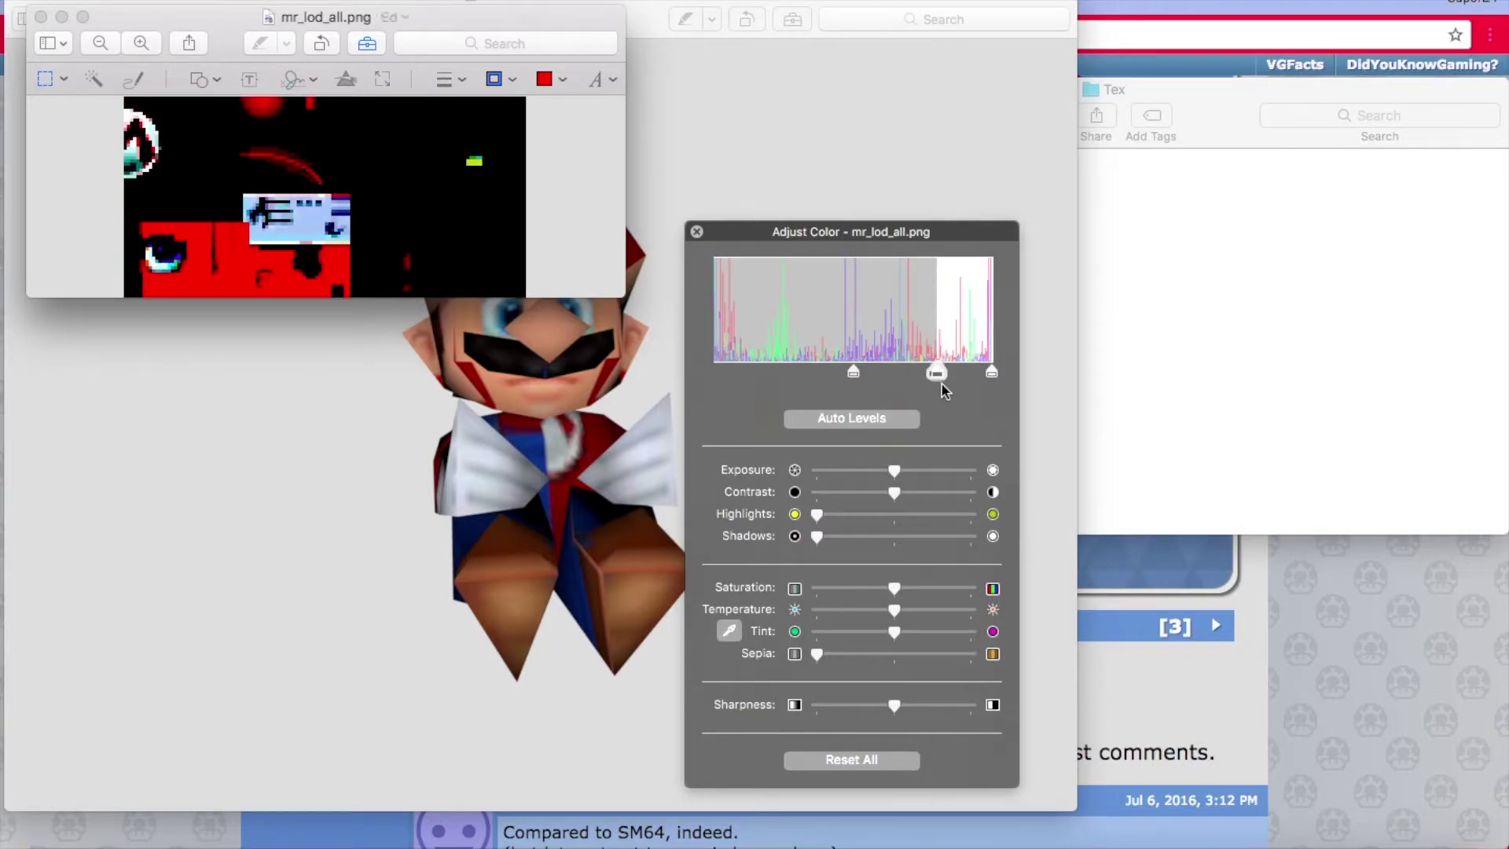
# - Push the mr_lod_all.png levels further, then download the Mario's Head model zip
pyautogui.moveTo(989, 375); pyautogui.dragTo(823, 360)
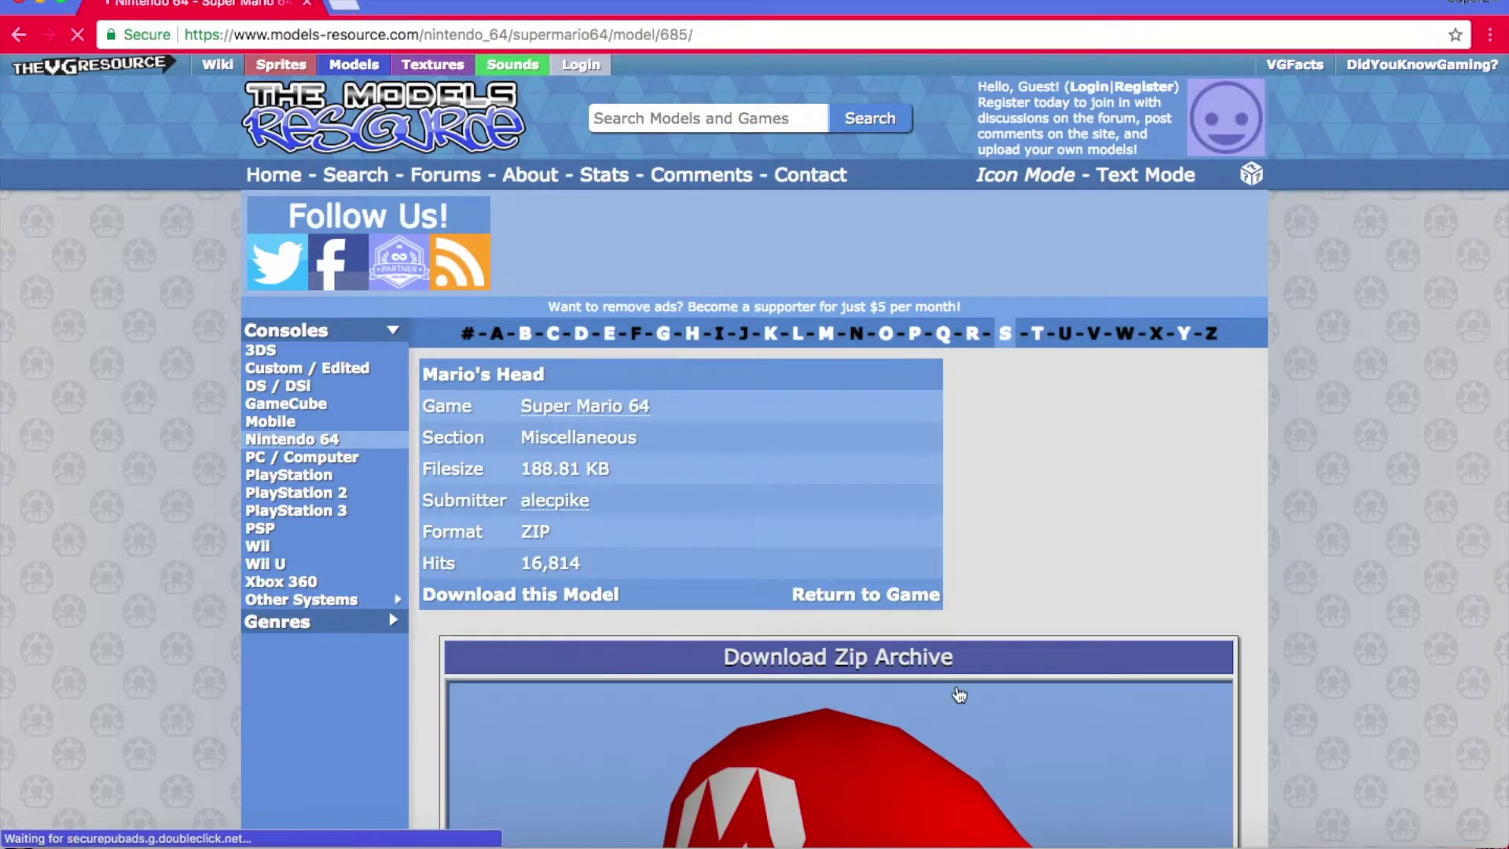
pyautogui.scroll(-1, 959, 695)
pyautogui.click(959, 695)
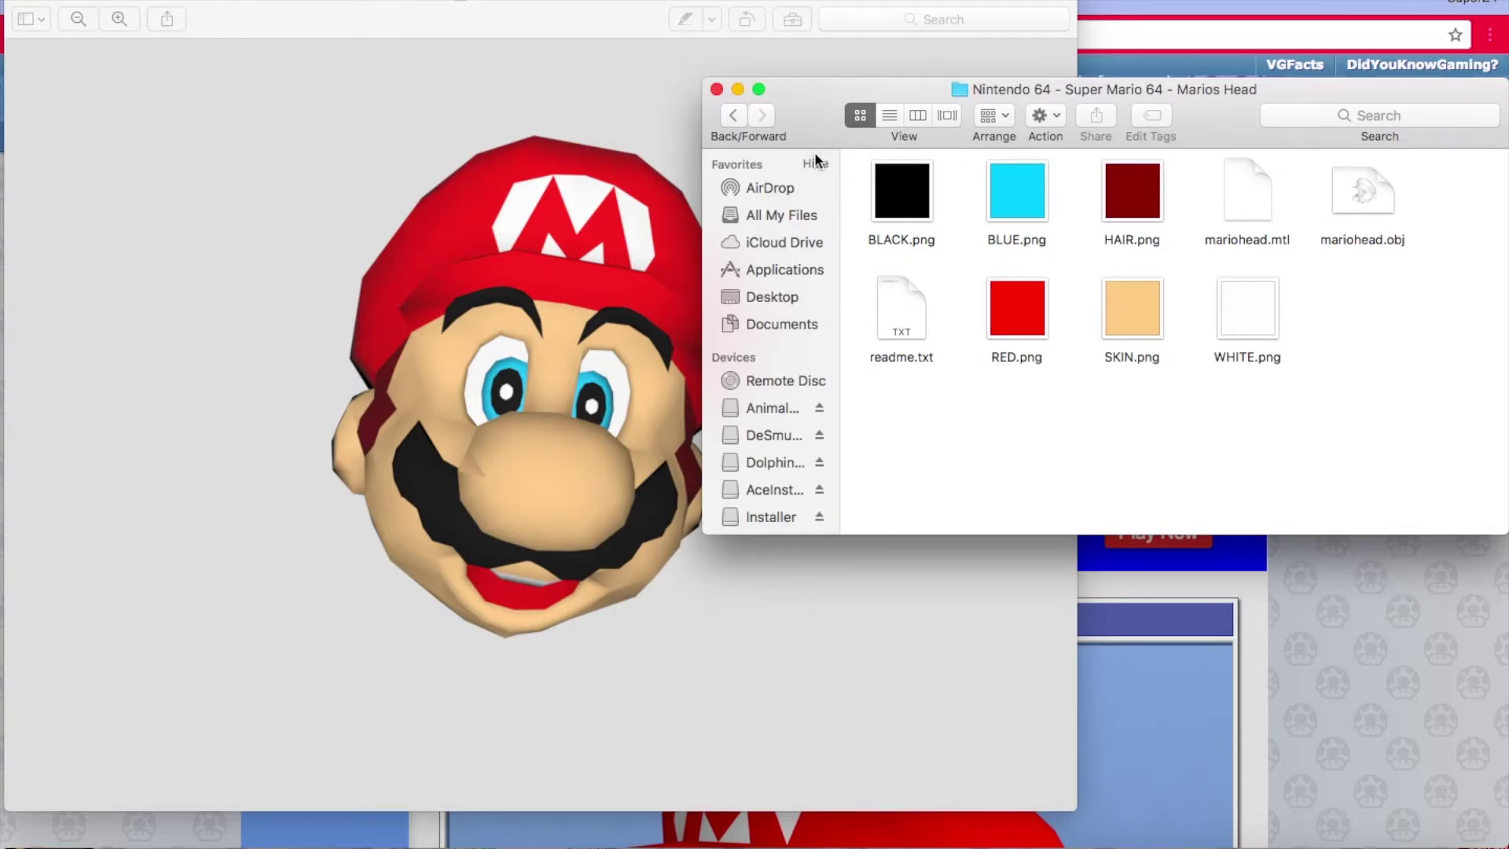
# - Open BLUE.png, zoom in twice, and move its window to the upper right
pyautogui.doubleClick(1028, 201)
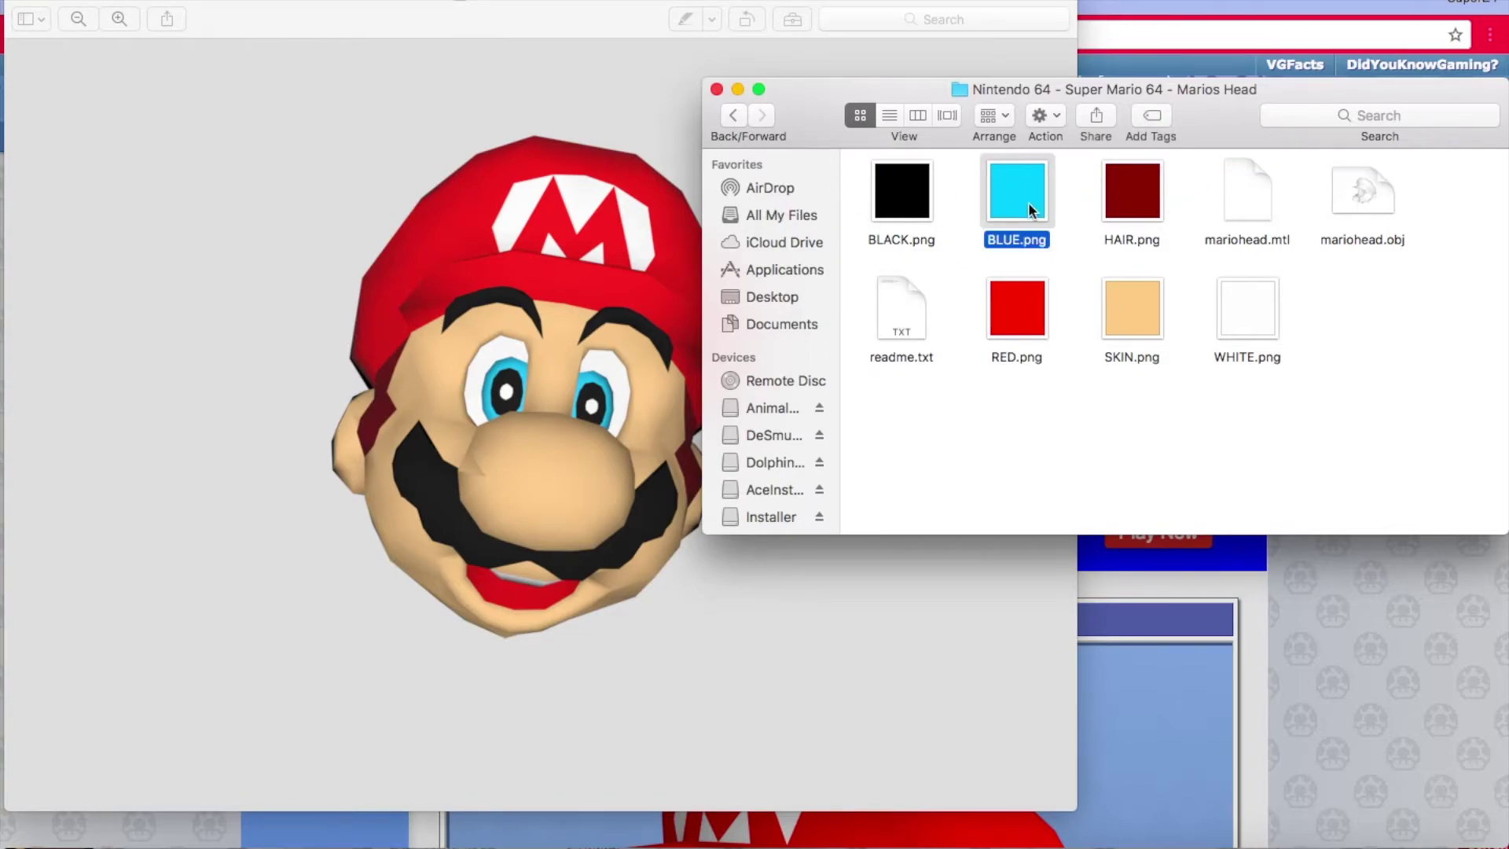
pyautogui.click(157, 36)
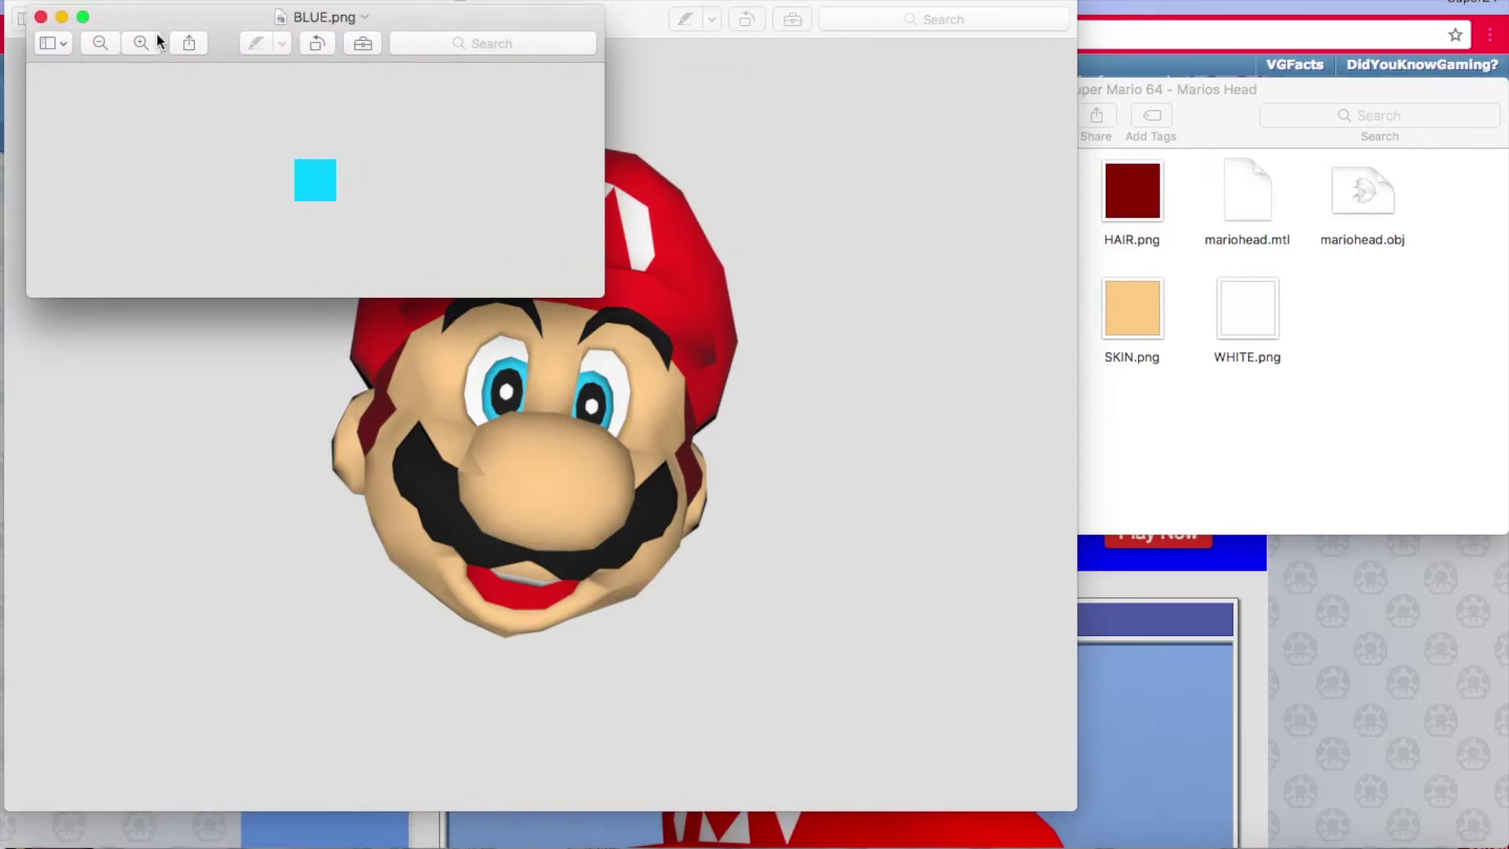
pyautogui.click(157, 36)
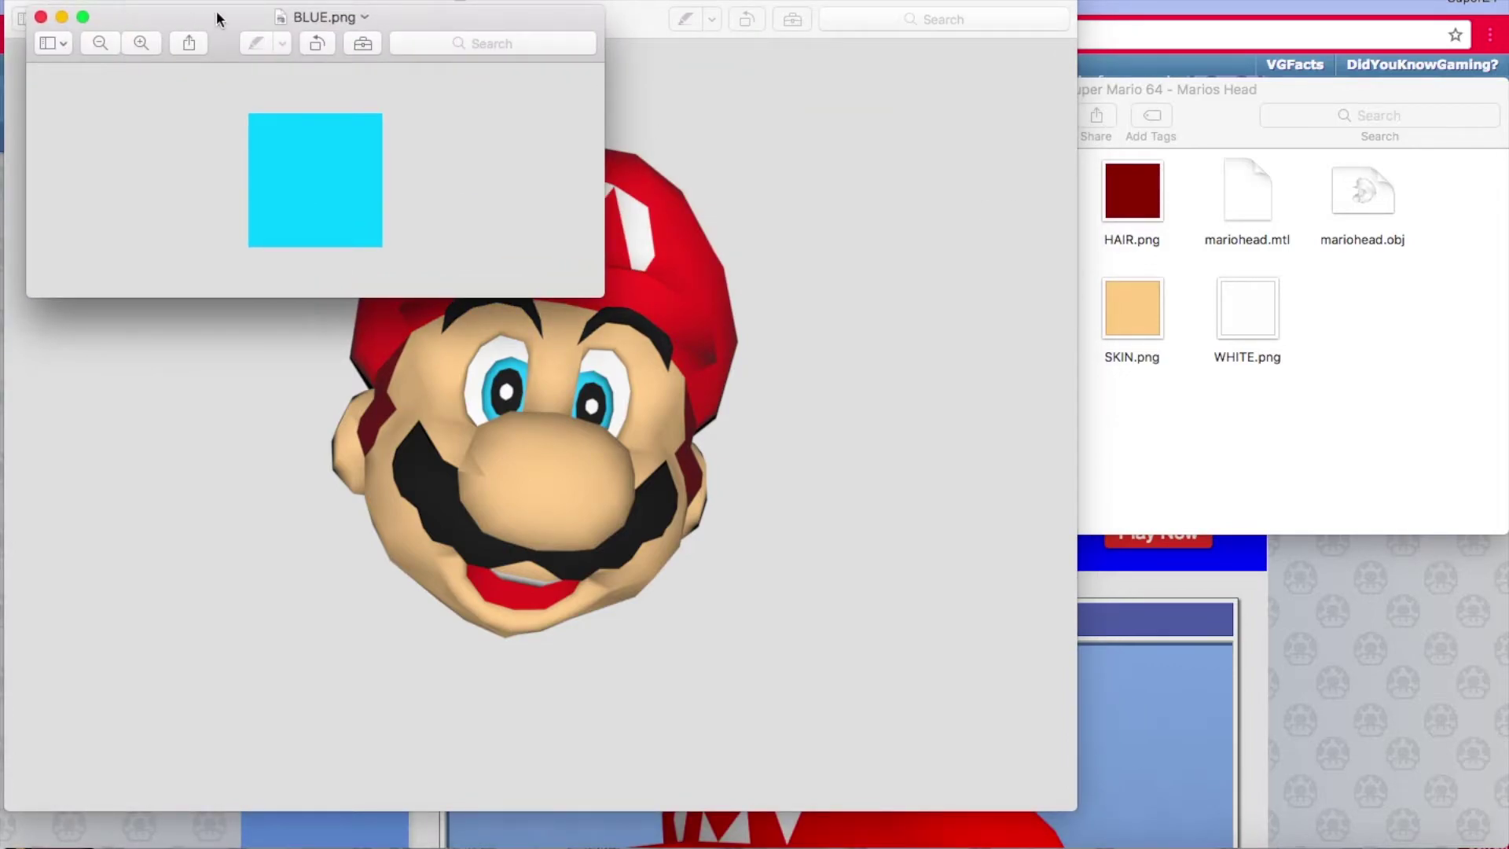
pyautogui.moveTo(217, 16); pyautogui.dragTo(962, 10)
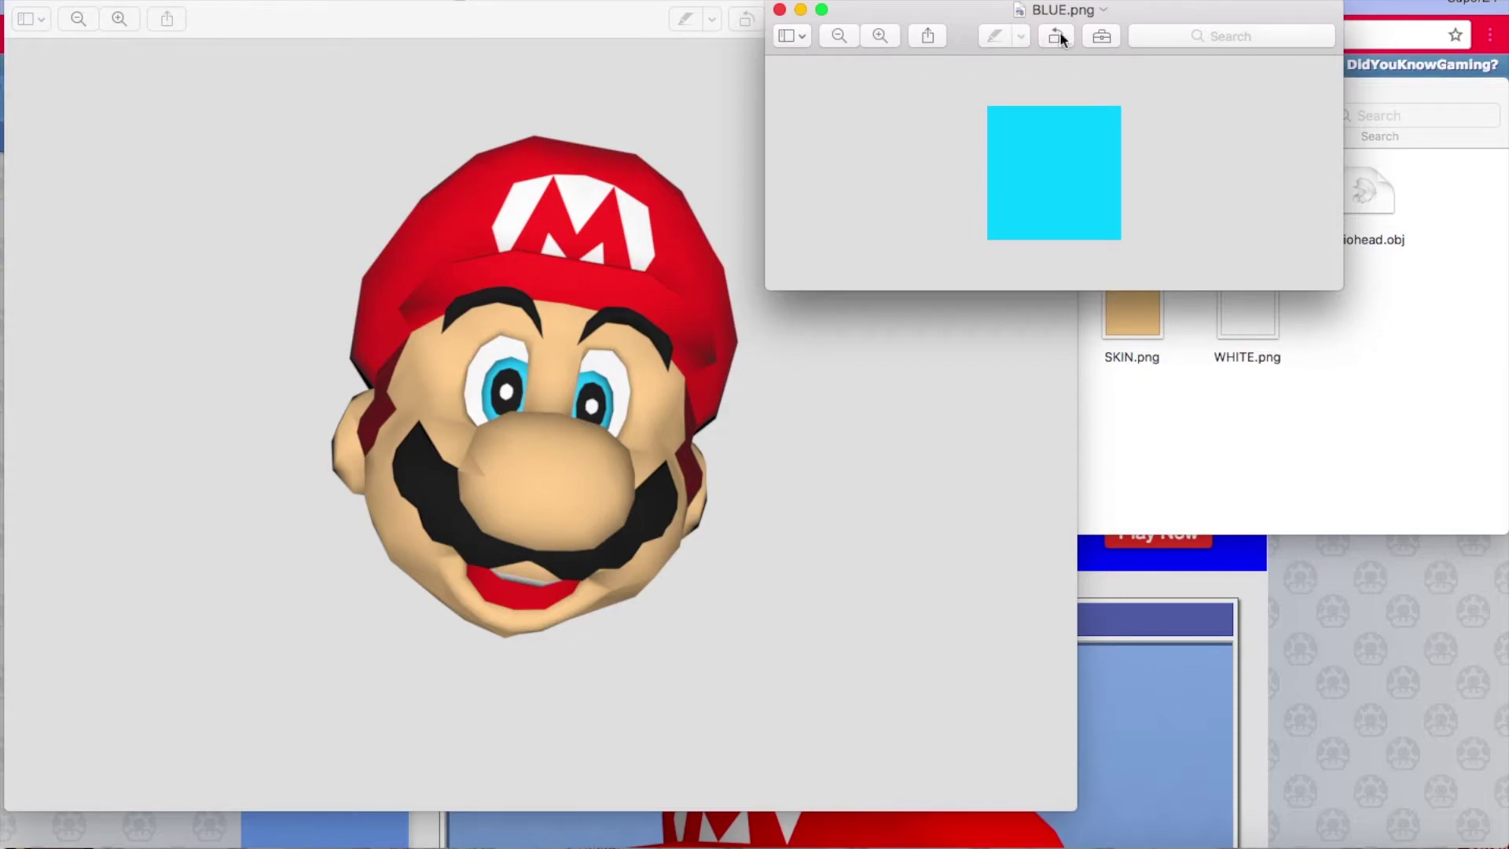
# - Scribble dark red sketch strokes over BLUE.png, then start recolouring RED.png and the next head texture
pyautogui.click(1101, 36)
pyautogui.click(1232, 73)
pyautogui.click(1159, 111)
pyautogui.click(873, 72)
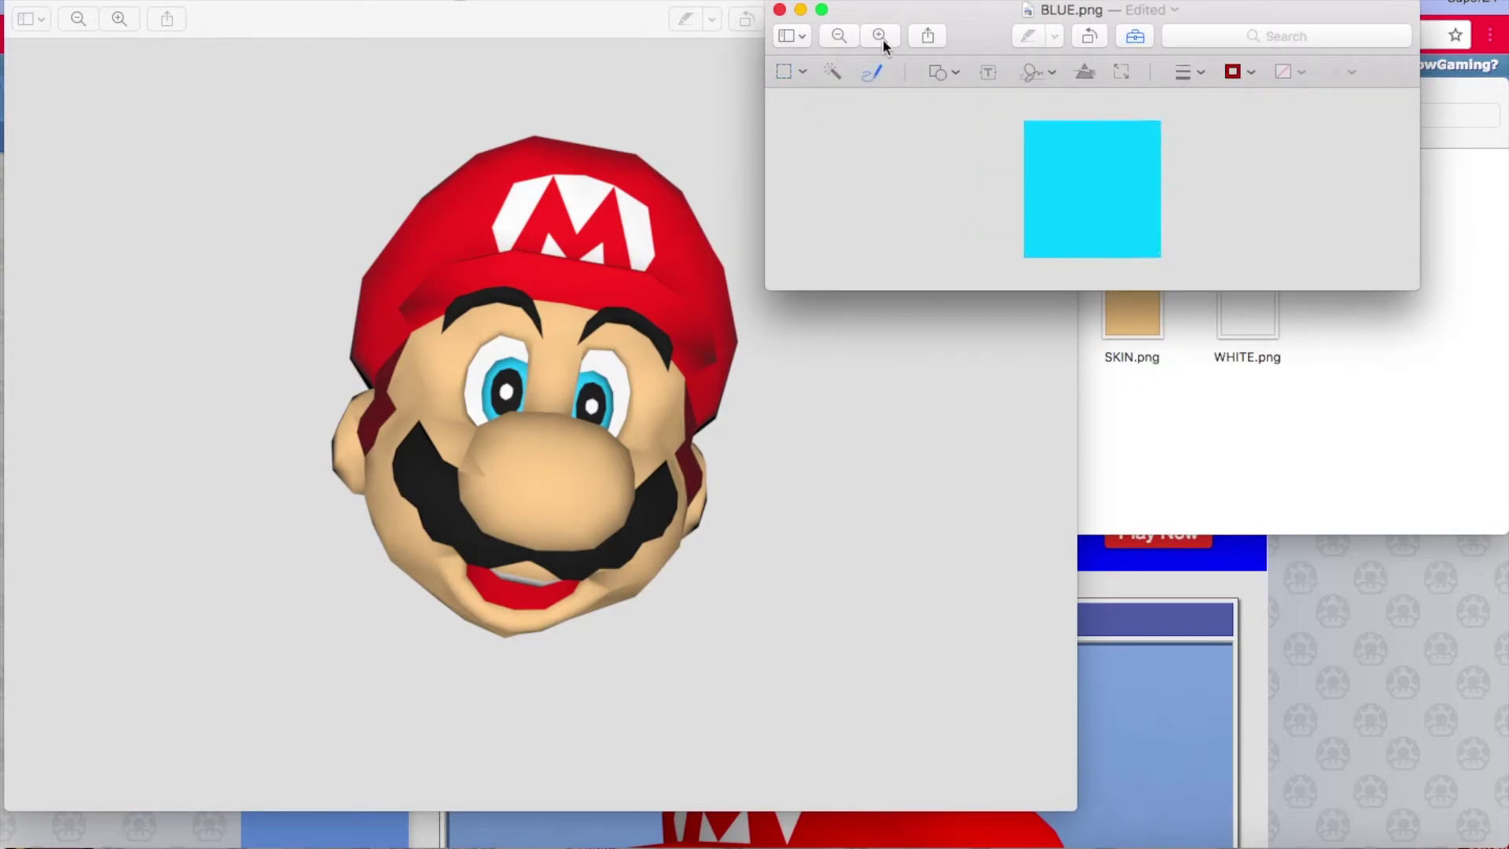
pyautogui.moveTo(1030, 126)
pyautogui.mouseDown()
pyautogui.moveTo(987, 102)
pyautogui.moveTo(1098, 141)
pyautogui.mouseUp()
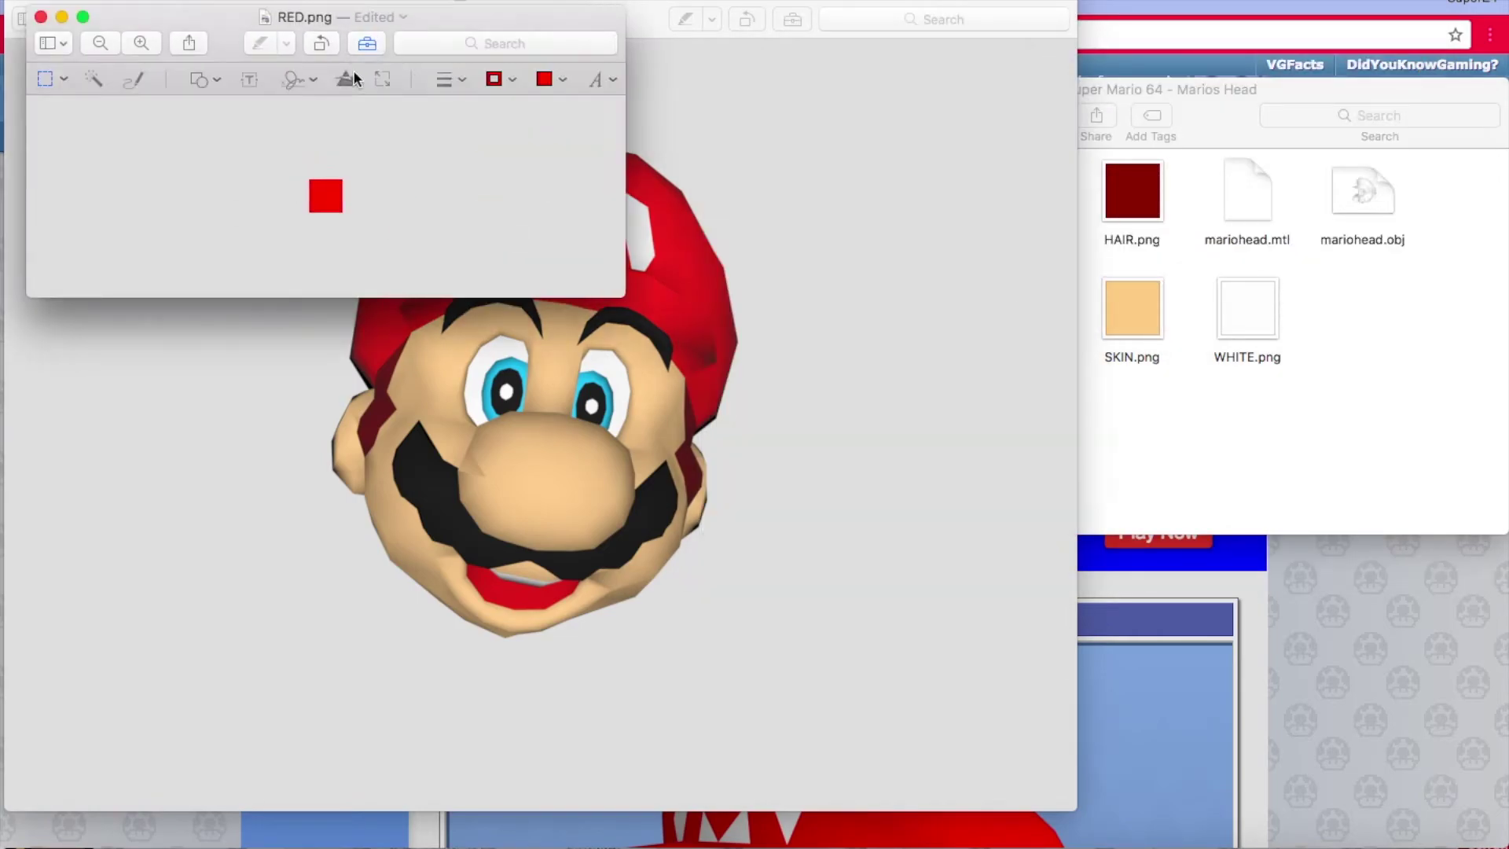
pyautogui.click(347, 79)
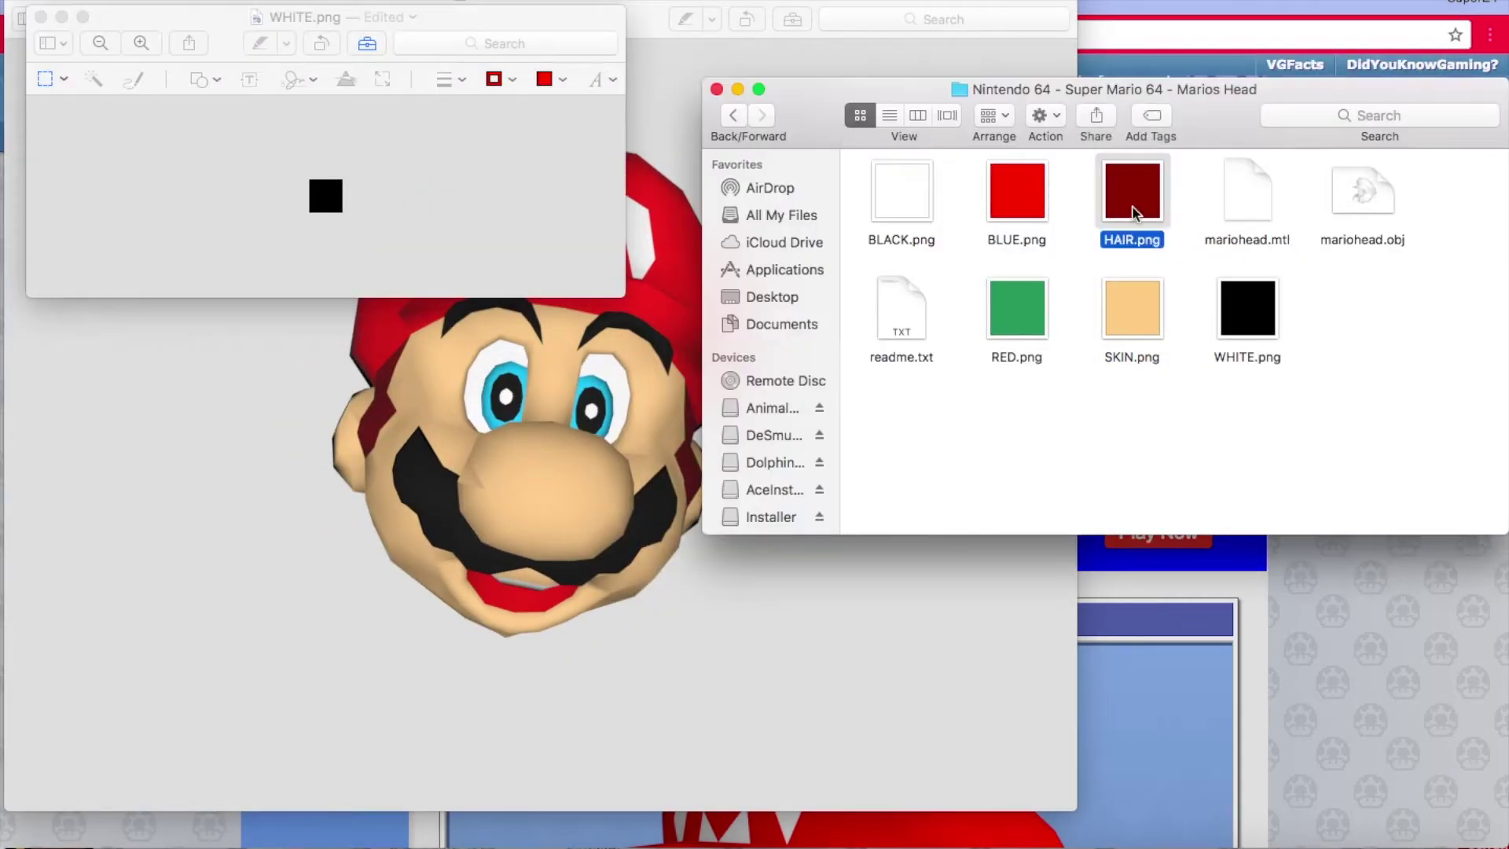
pyautogui.doubleClick(1132, 190)
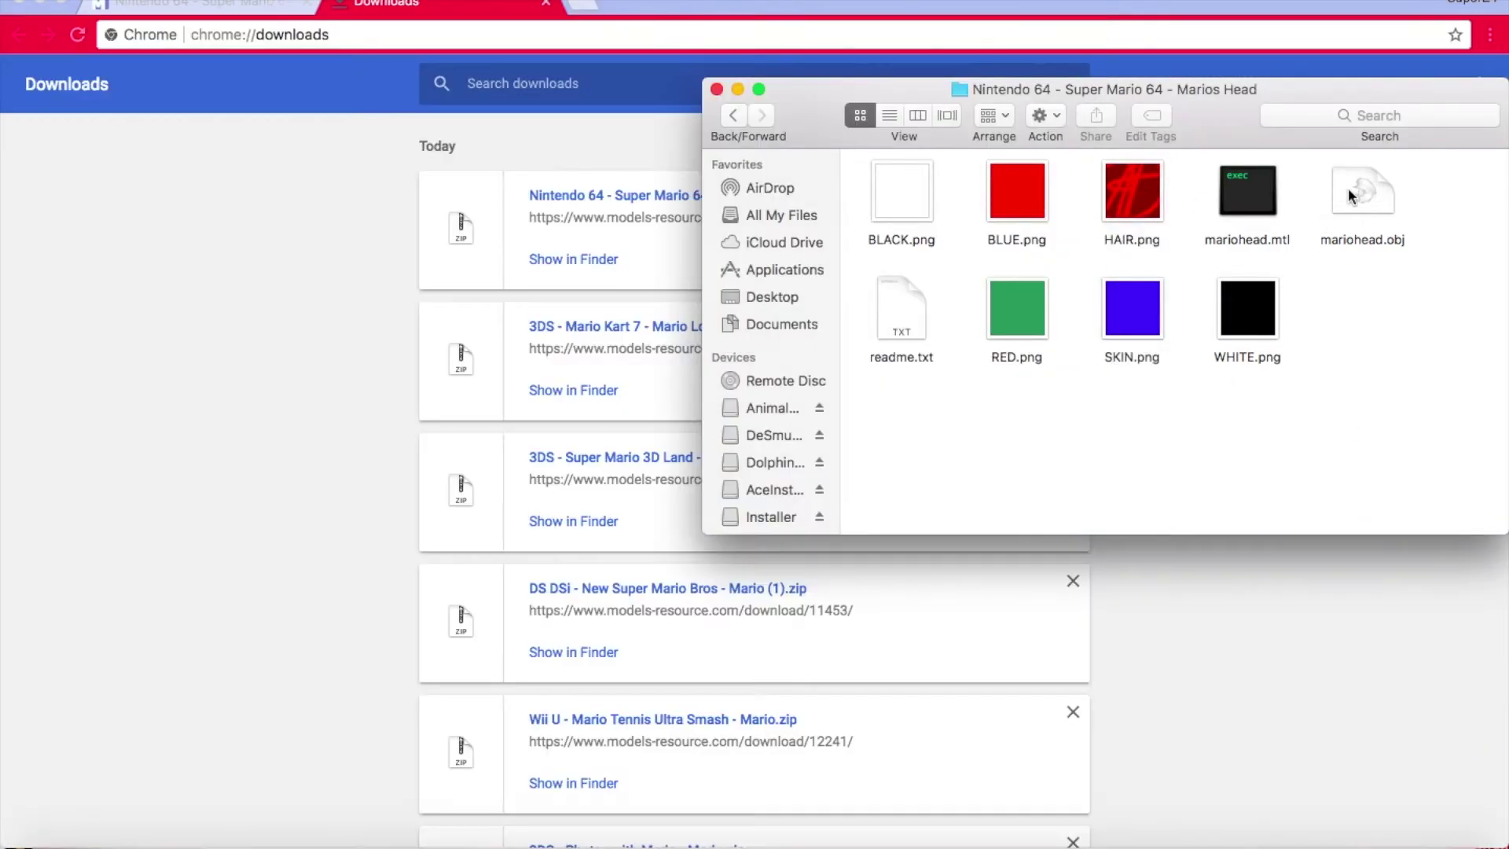
# - Open mariohead.obj in Preview and rotate the blue-and-green head to a front view
pyautogui.doubleClick(1361, 194)
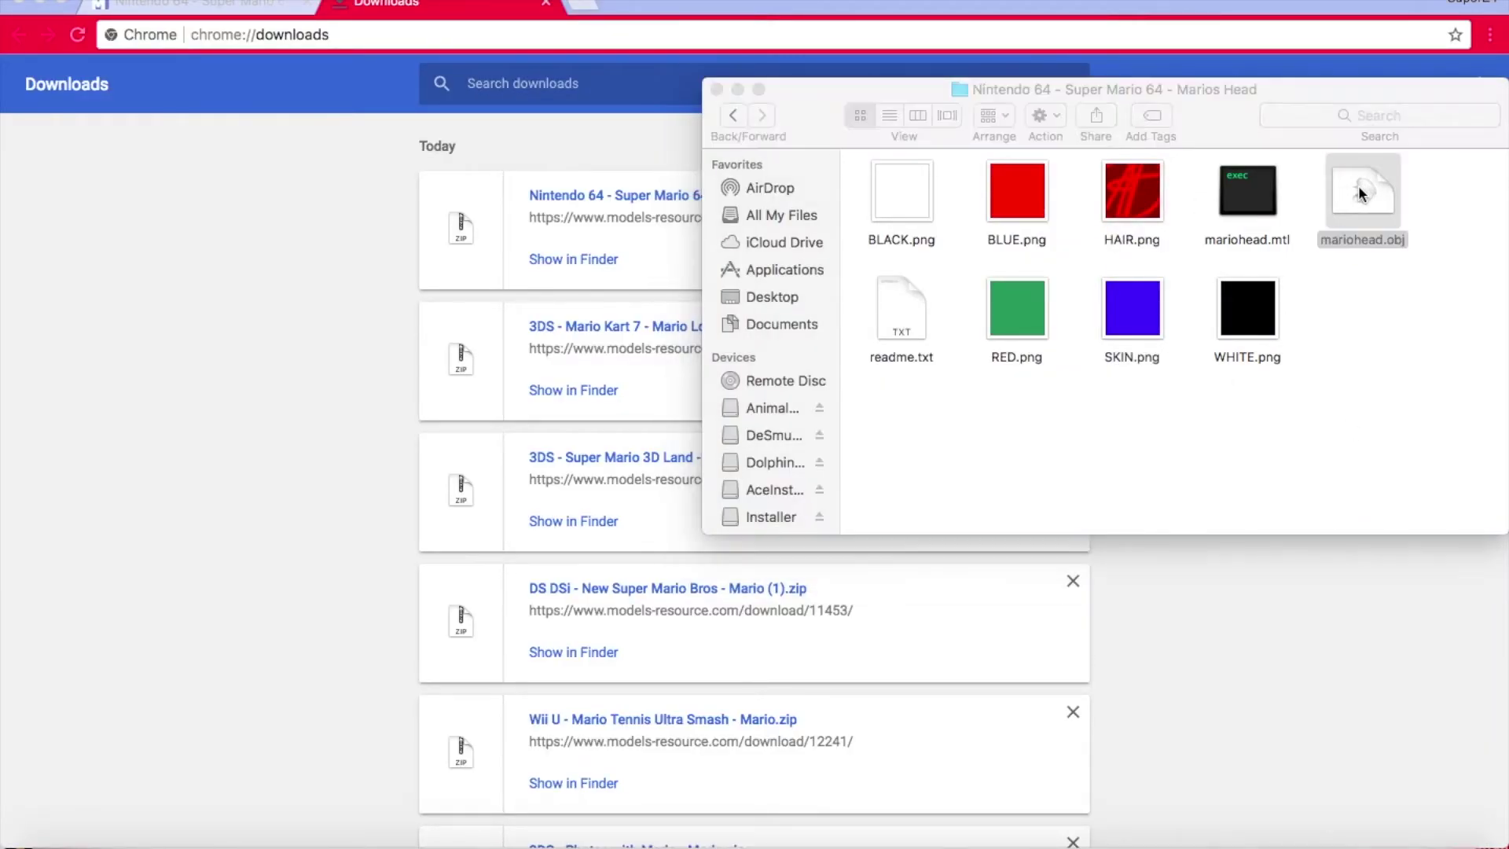
pyautogui.moveTo(713, 404); pyautogui.dragTo(977, 361)
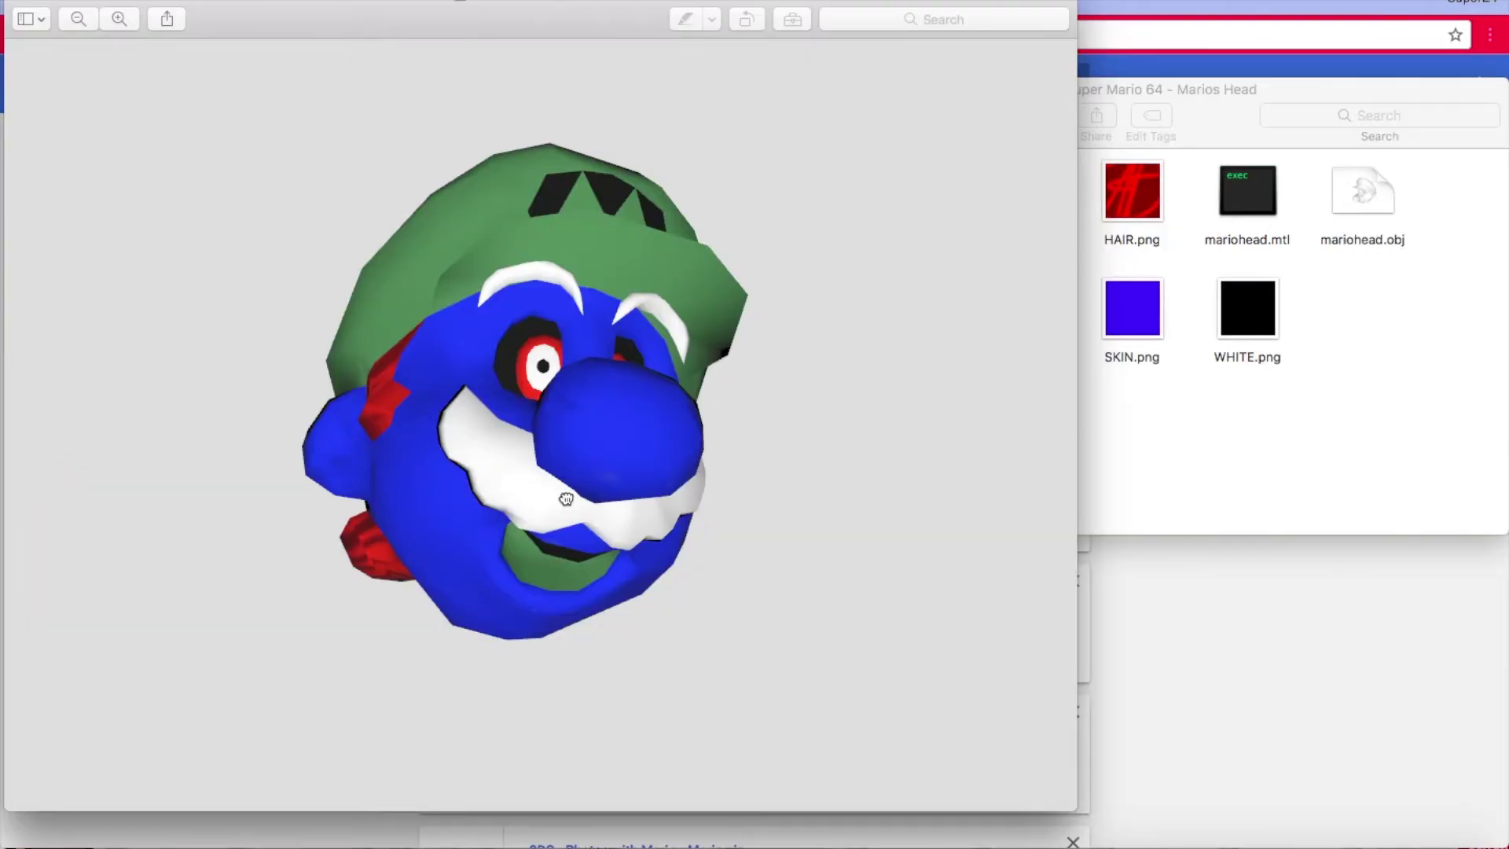
pyautogui.moveTo(566, 498); pyautogui.dragTo(598, 440)
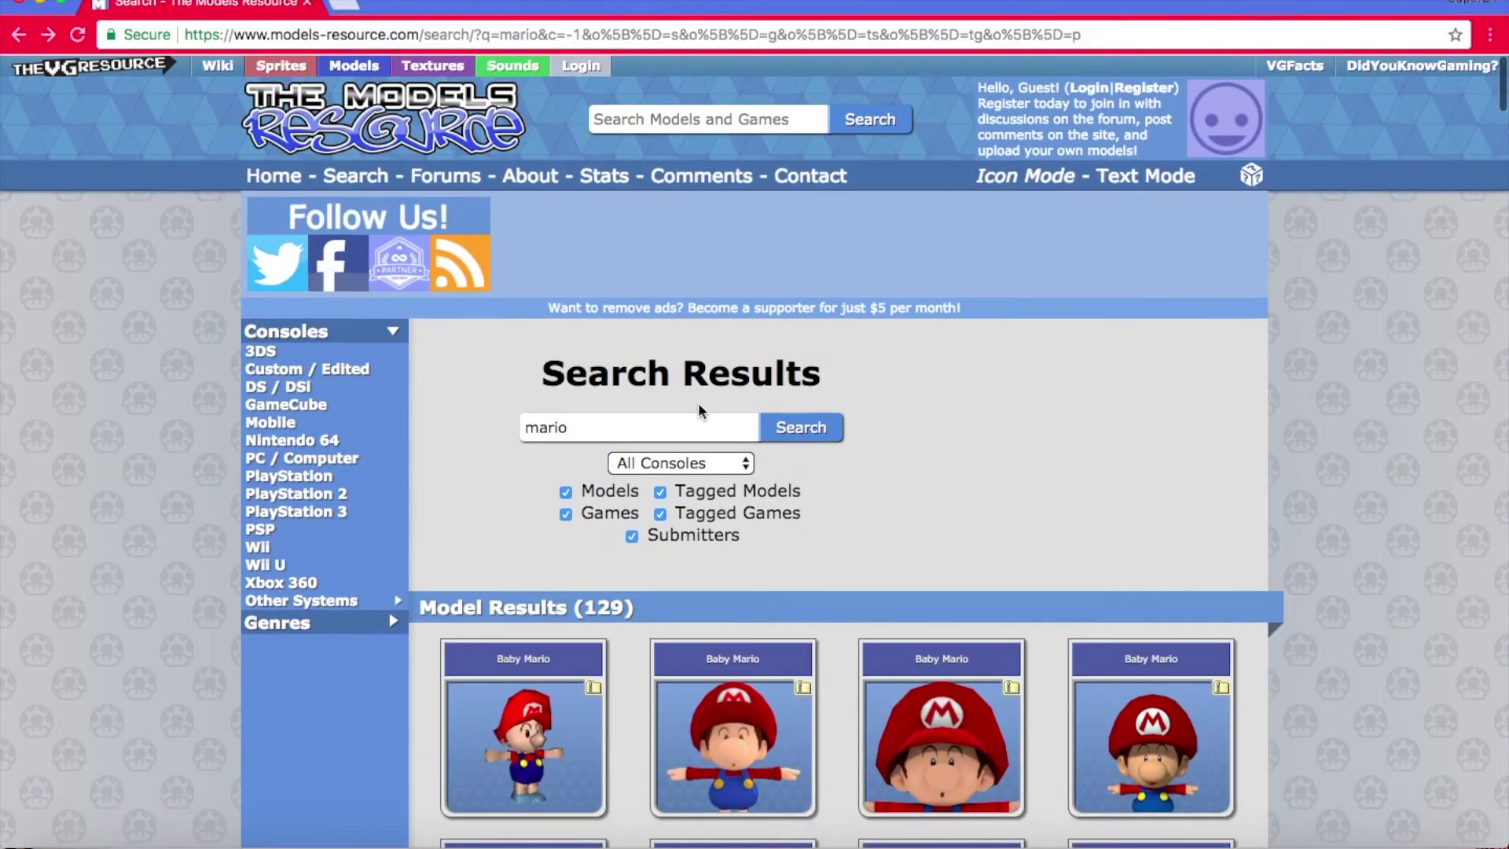
# - Search The Models Resource for 'kart ds' and scroll through the results
pyautogui.write('kart ds')
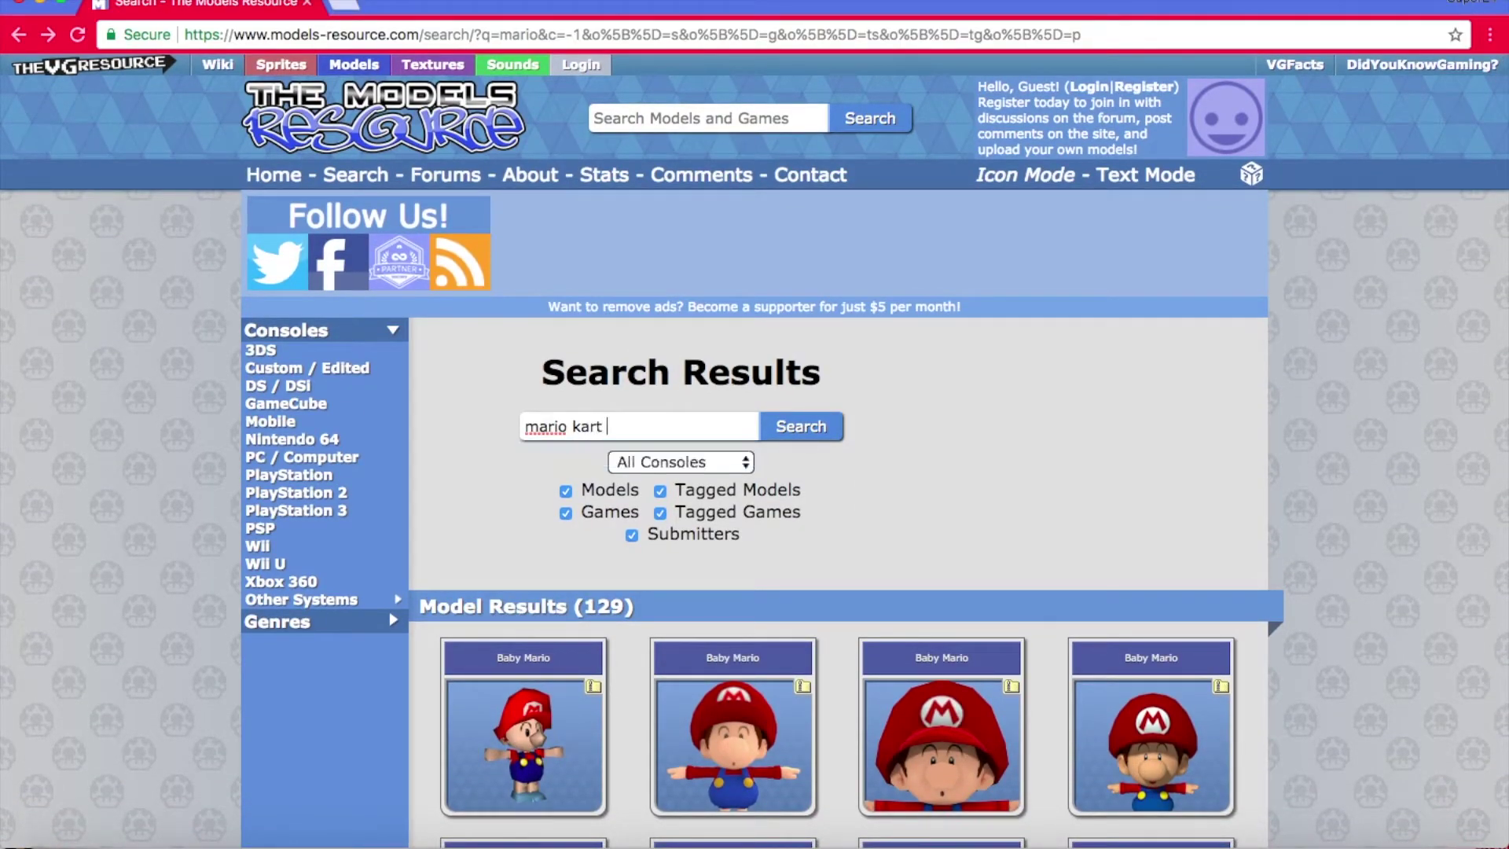
pyautogui.press('Return')
pyautogui.scroll(-13, 635, 621)
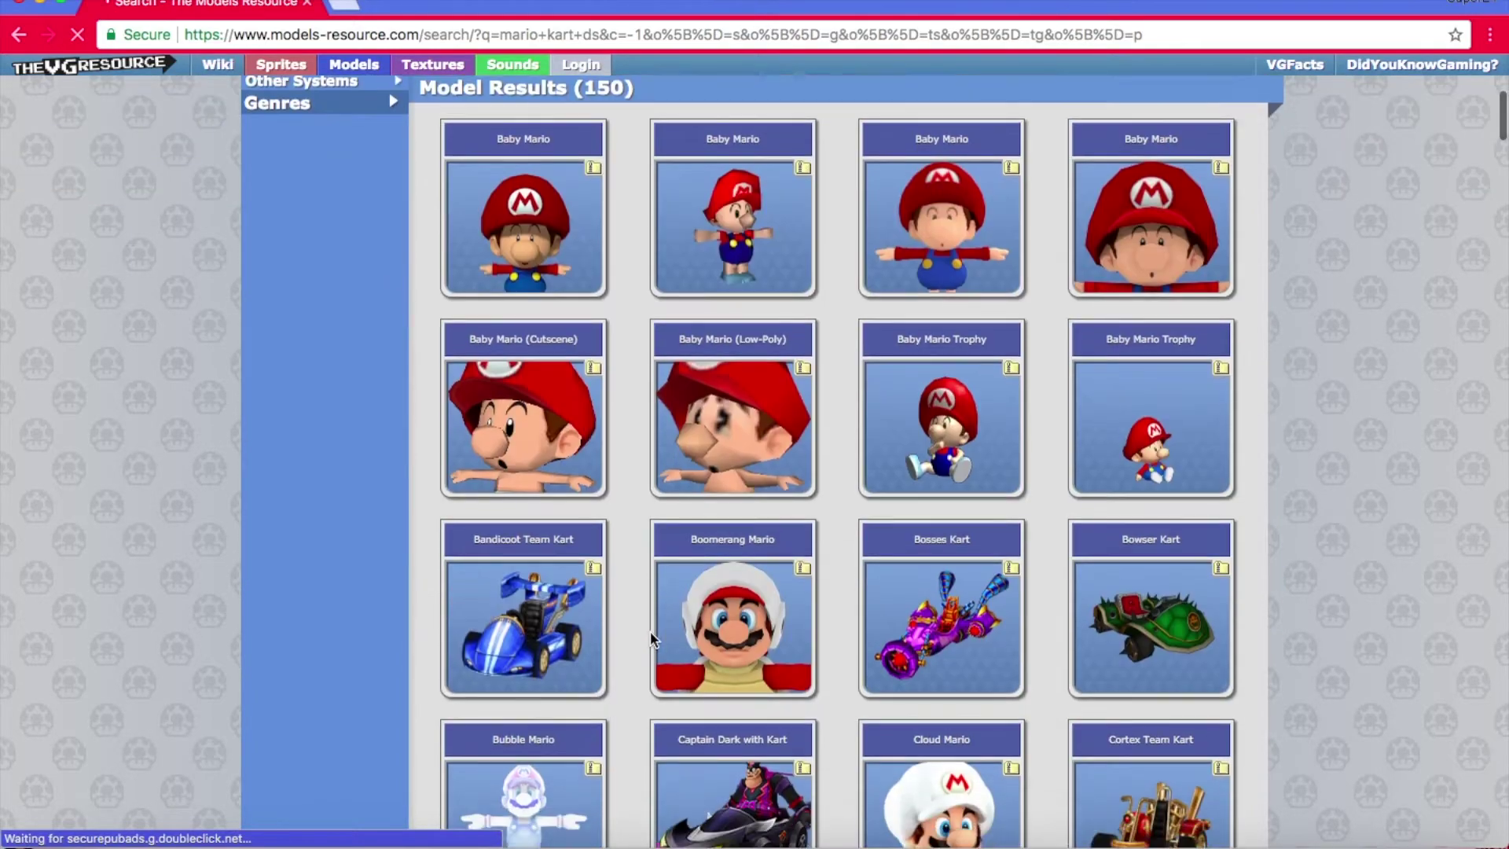
pyautogui.scroll(-8, 653, 640)
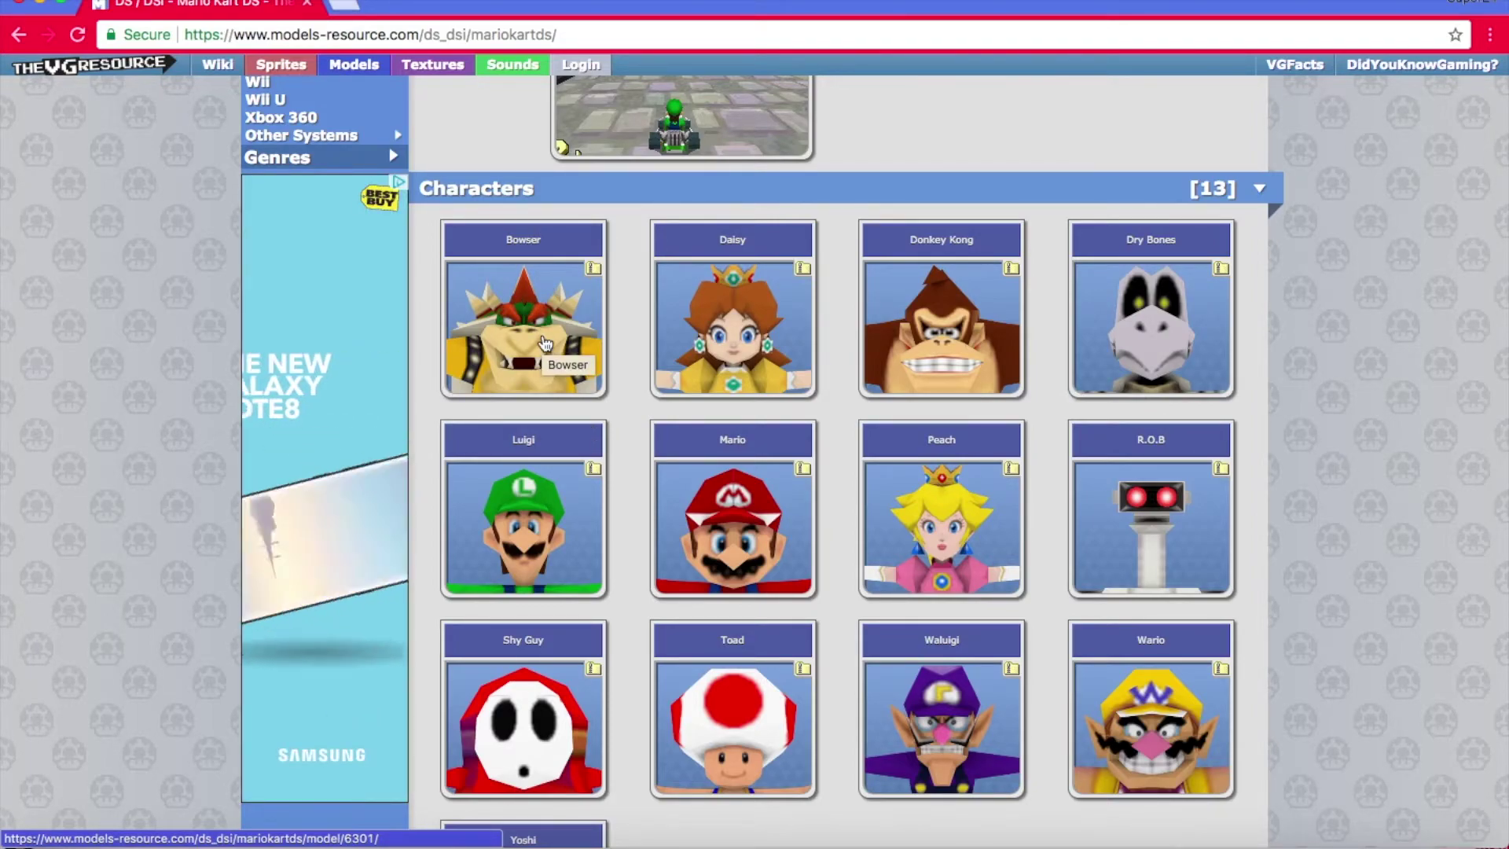
# - Open the Mario Kart DS Donkey Kong model page and download its zip archive
pyautogui.click(947, 316)
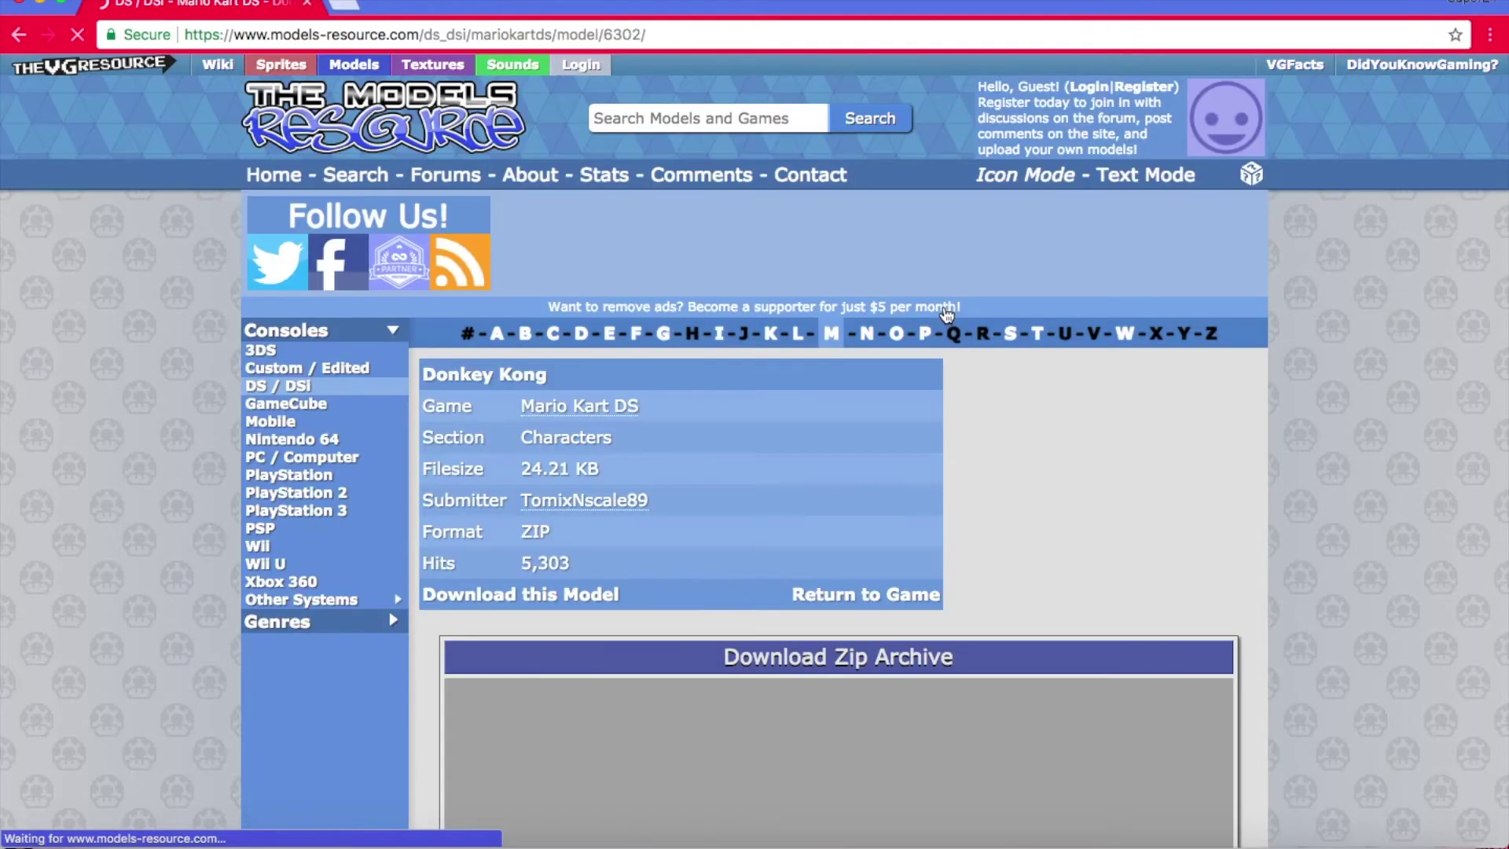
pyautogui.scroll(-5, 718, 558)
pyautogui.scroll(-3, 720, 561)
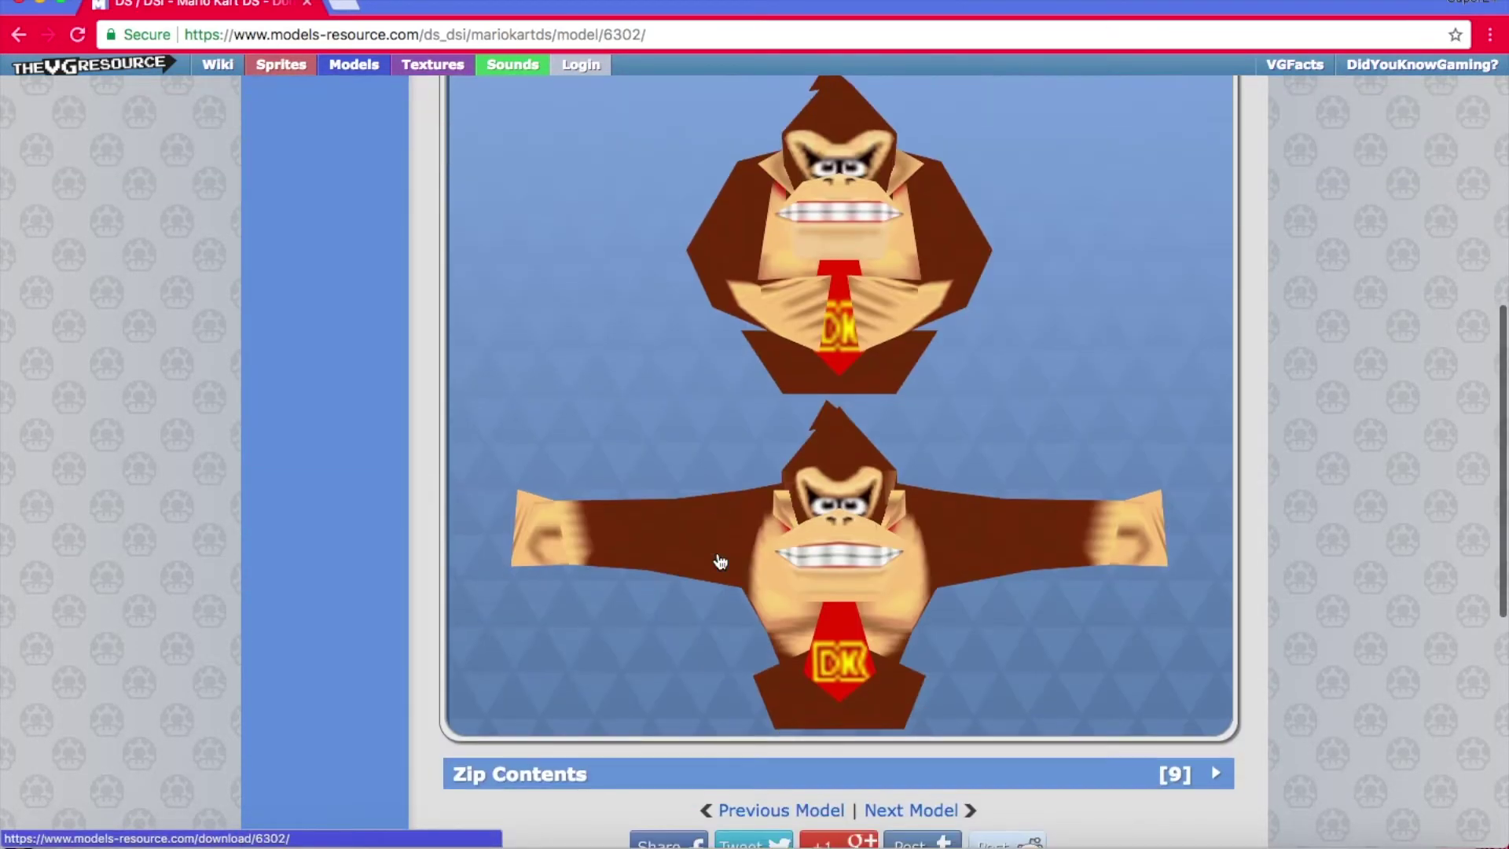
pyautogui.click(967, 414)
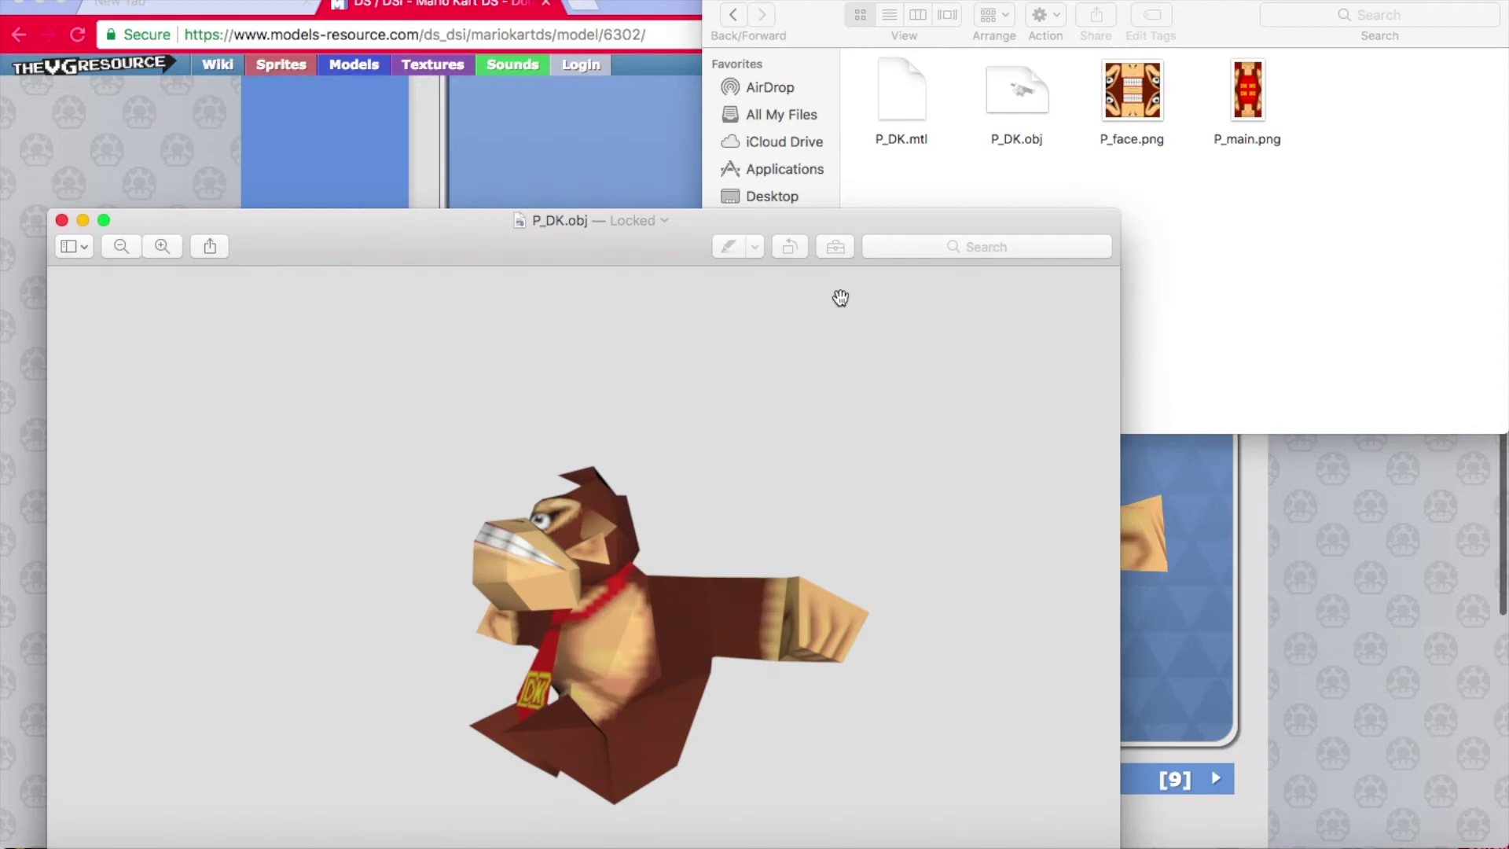
# - Open P_main.png in Preview, zoom in three times, and enlarge the window to fit the texture
pyautogui.click(1388, 316)
pyautogui.doubleClick(1128, 91)
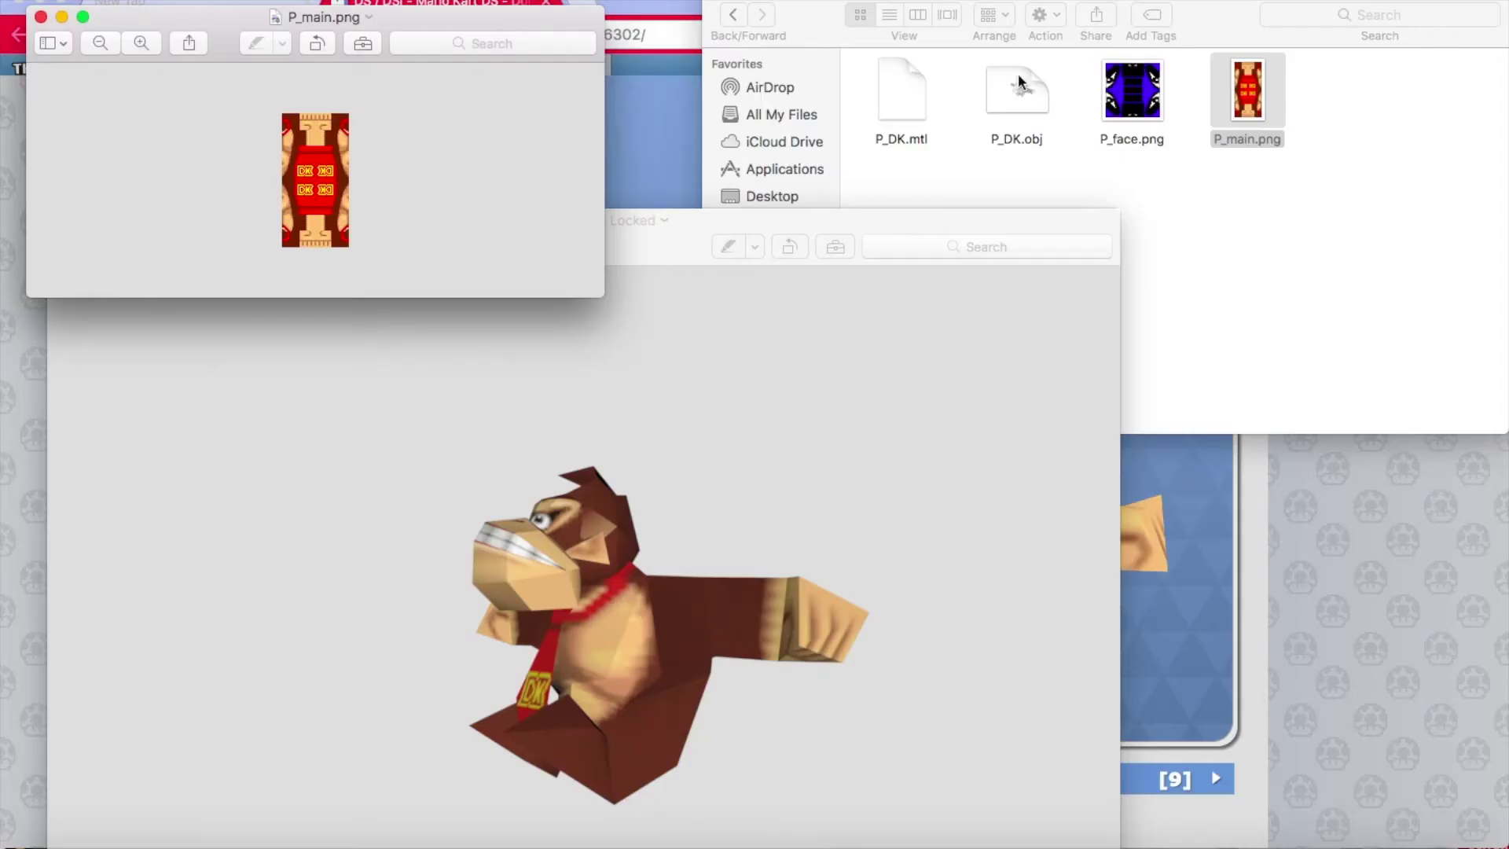
pyautogui.click(141, 42)
pyautogui.click(142, 42)
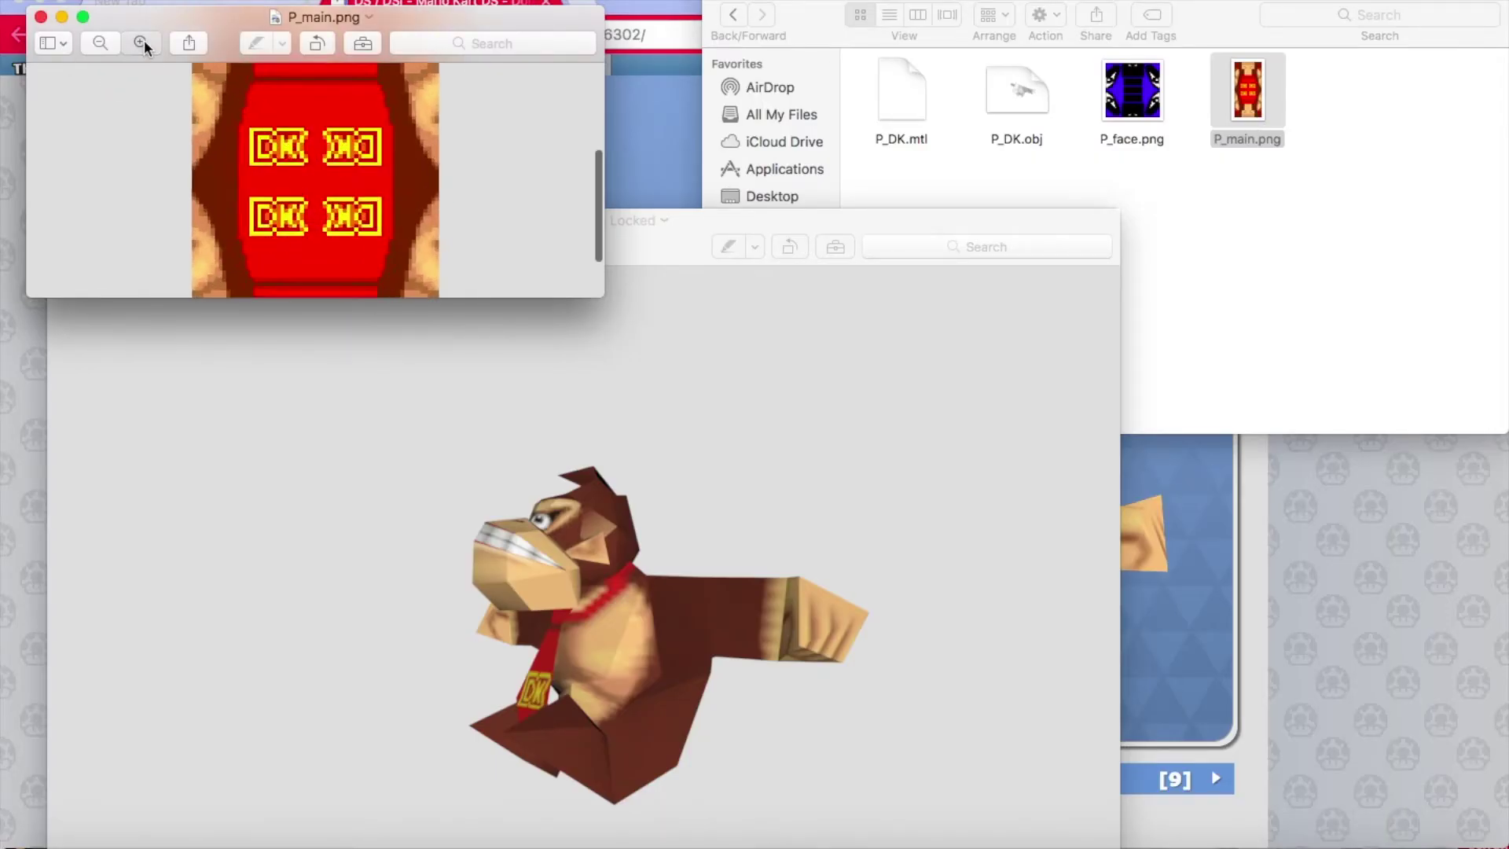
pyautogui.click(141, 42)
pyautogui.moveTo(229, 16); pyautogui.dragTo(379, 72)
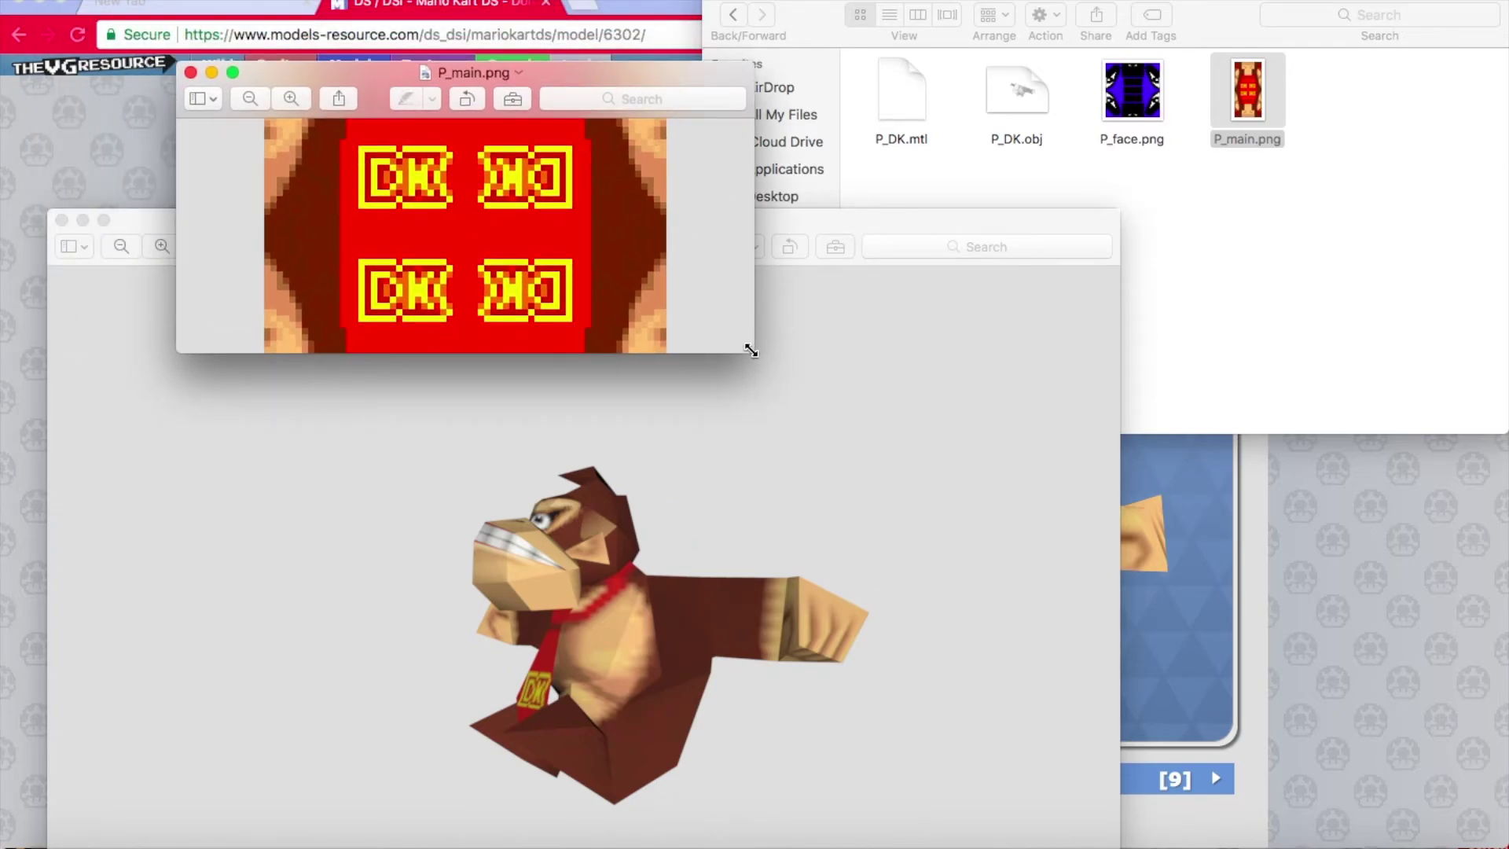
pyautogui.moveTo(751, 350); pyautogui.dragTo(1318, 848)
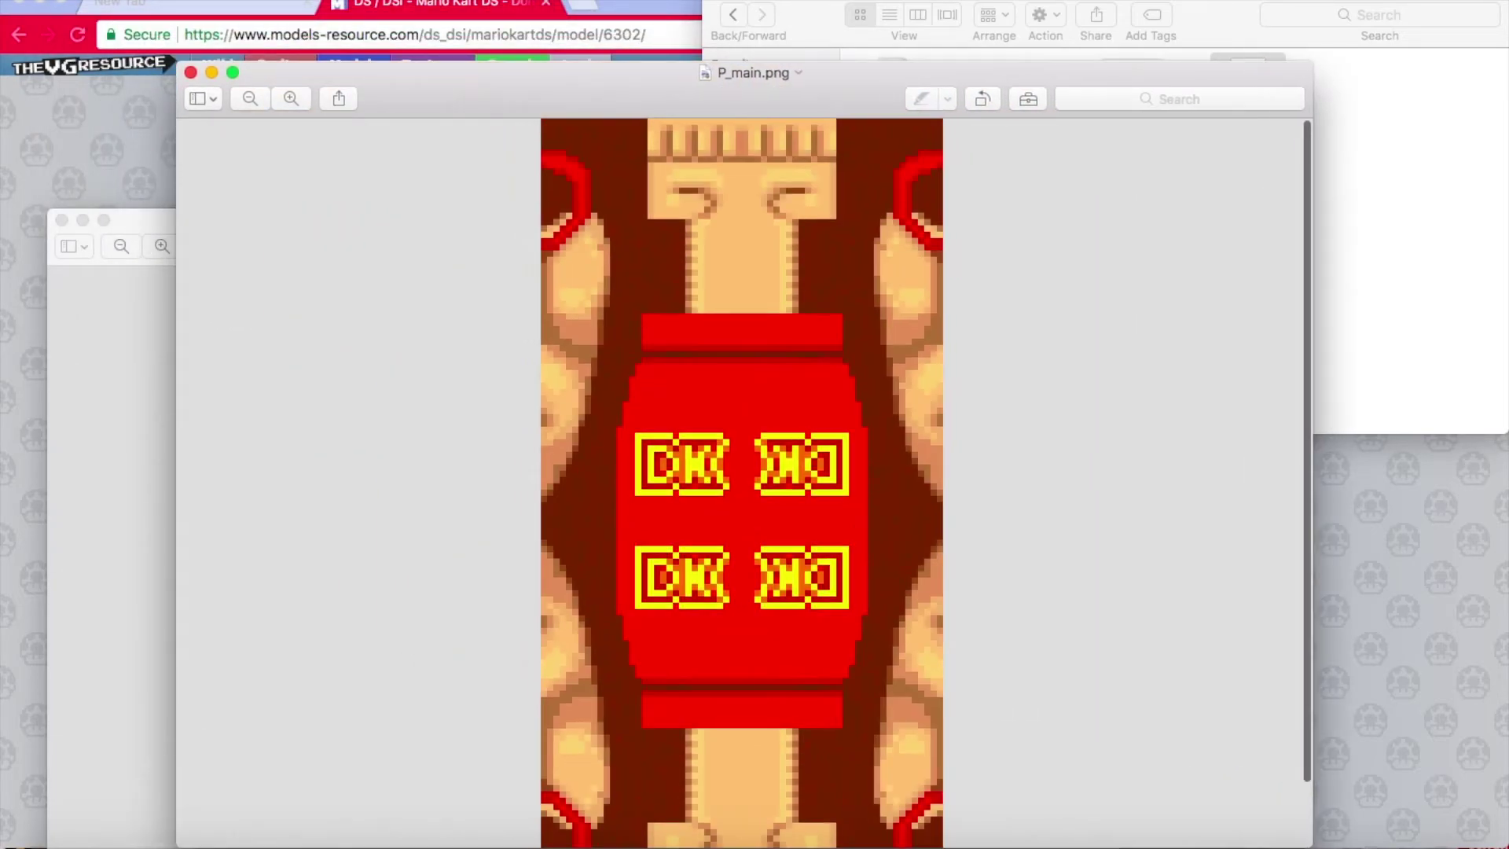
# - Zoom out on the tie texture and paint over the left DK logos in red
pyautogui.click(251, 100)
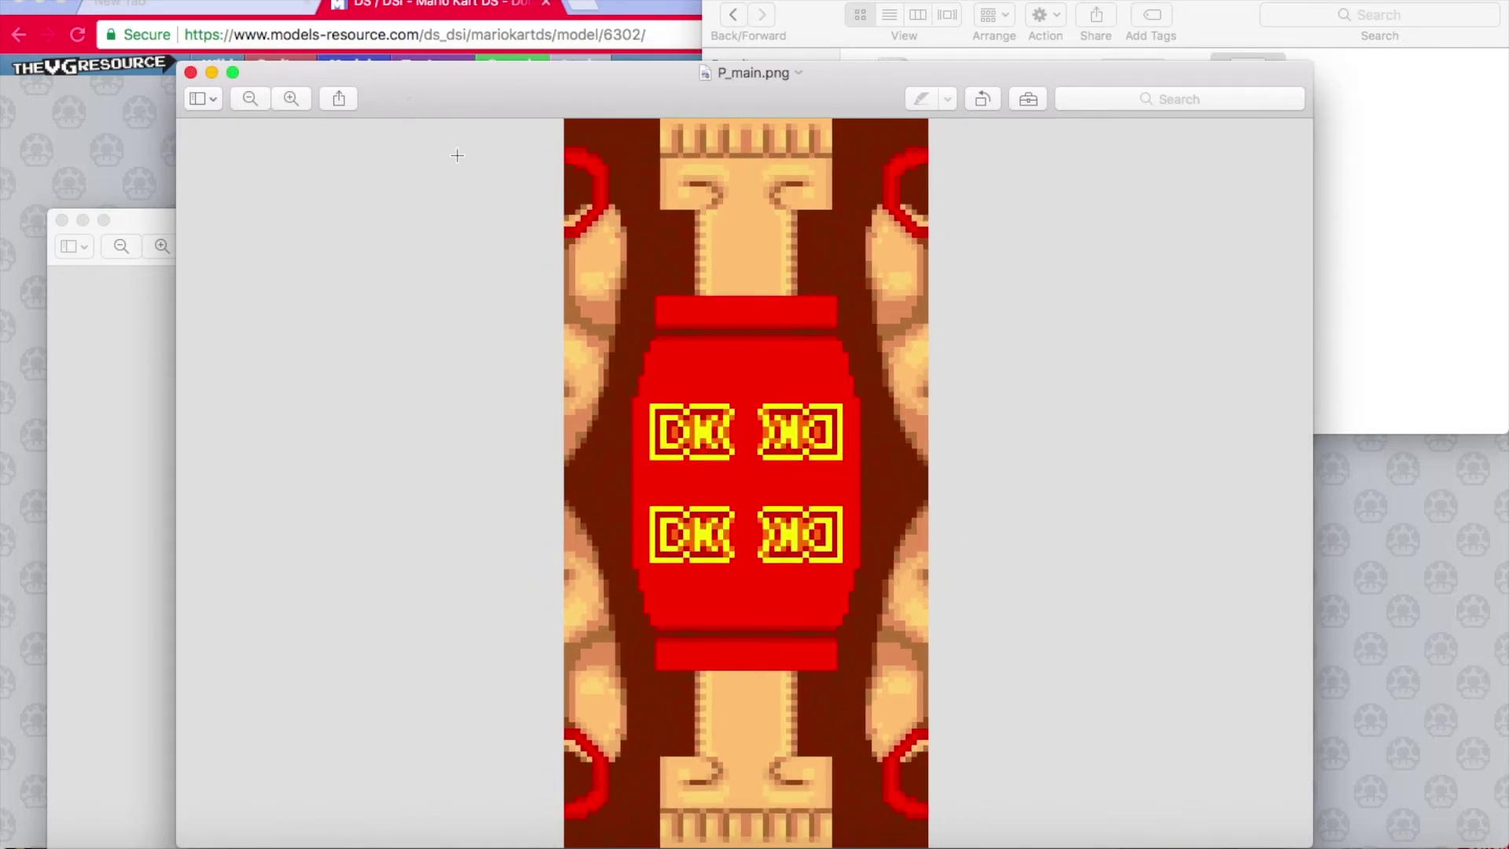
pyautogui.click(250, 98)
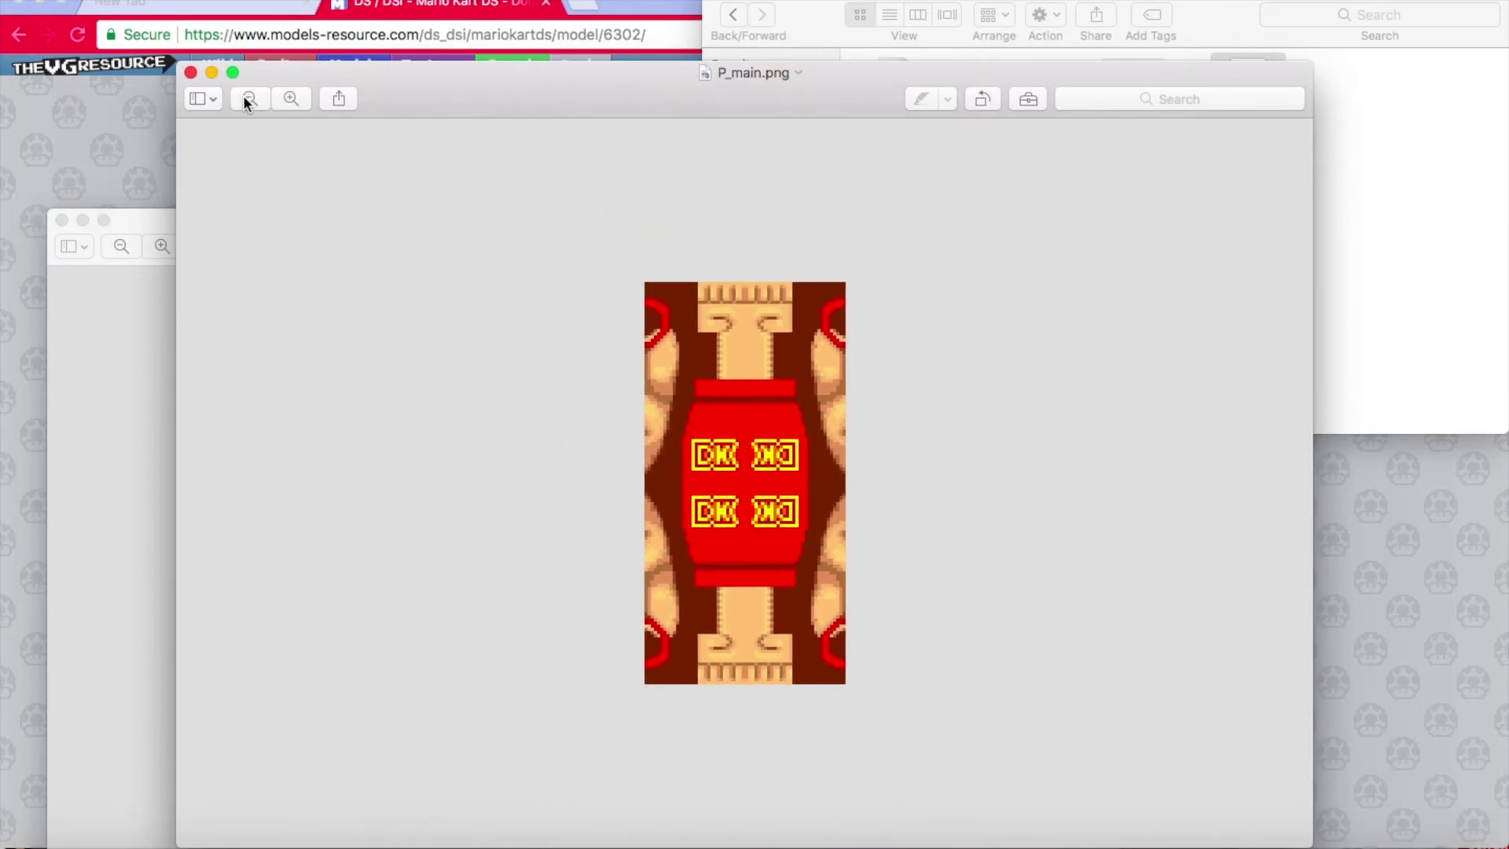
pyautogui.click(286, 98)
pyautogui.press('super+shift+a')
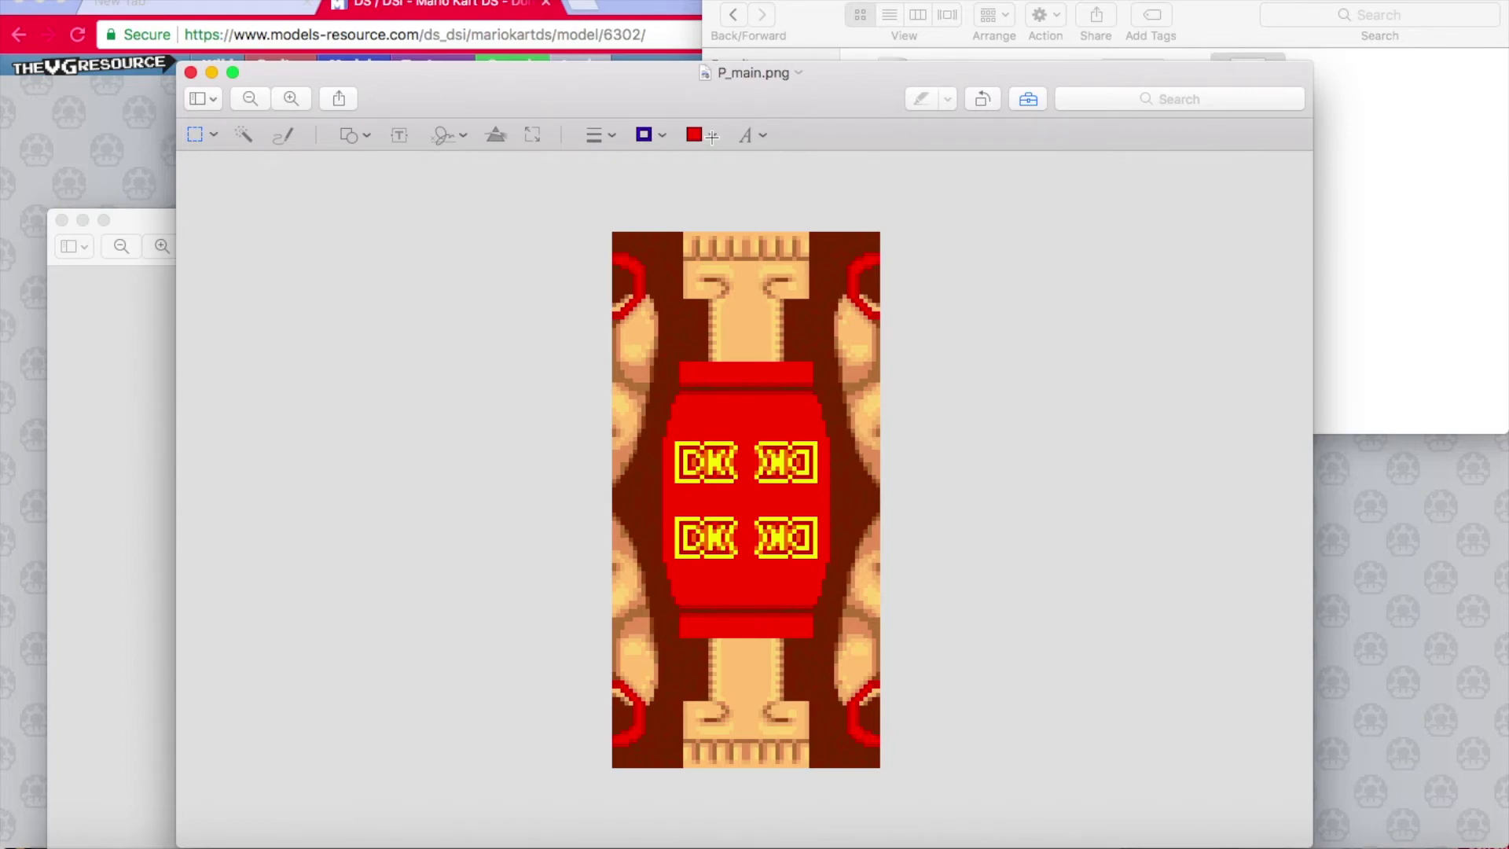
pyautogui.click(644, 136)
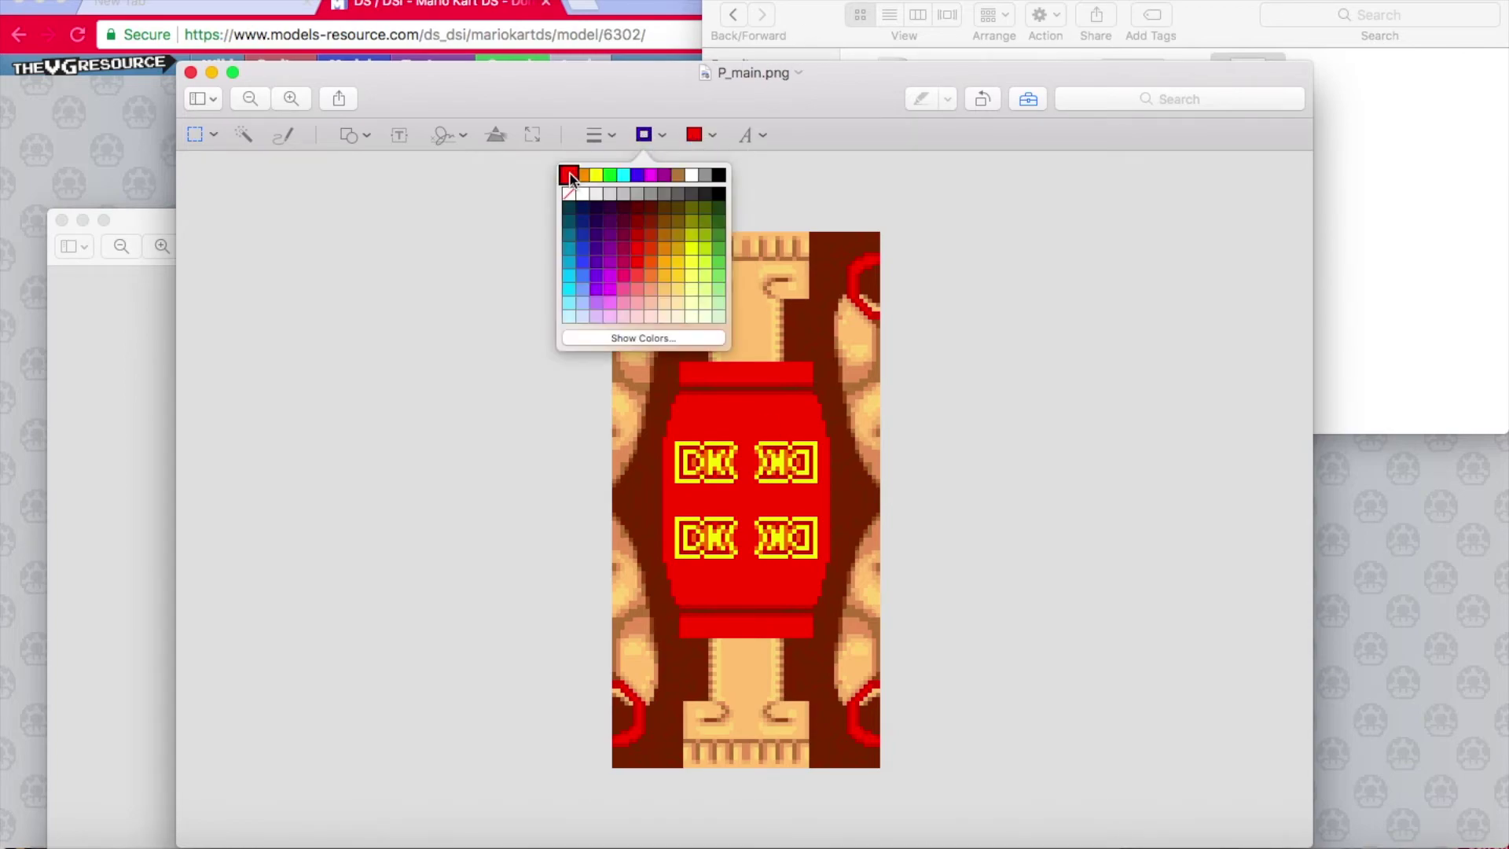
pyautogui.click(583, 171)
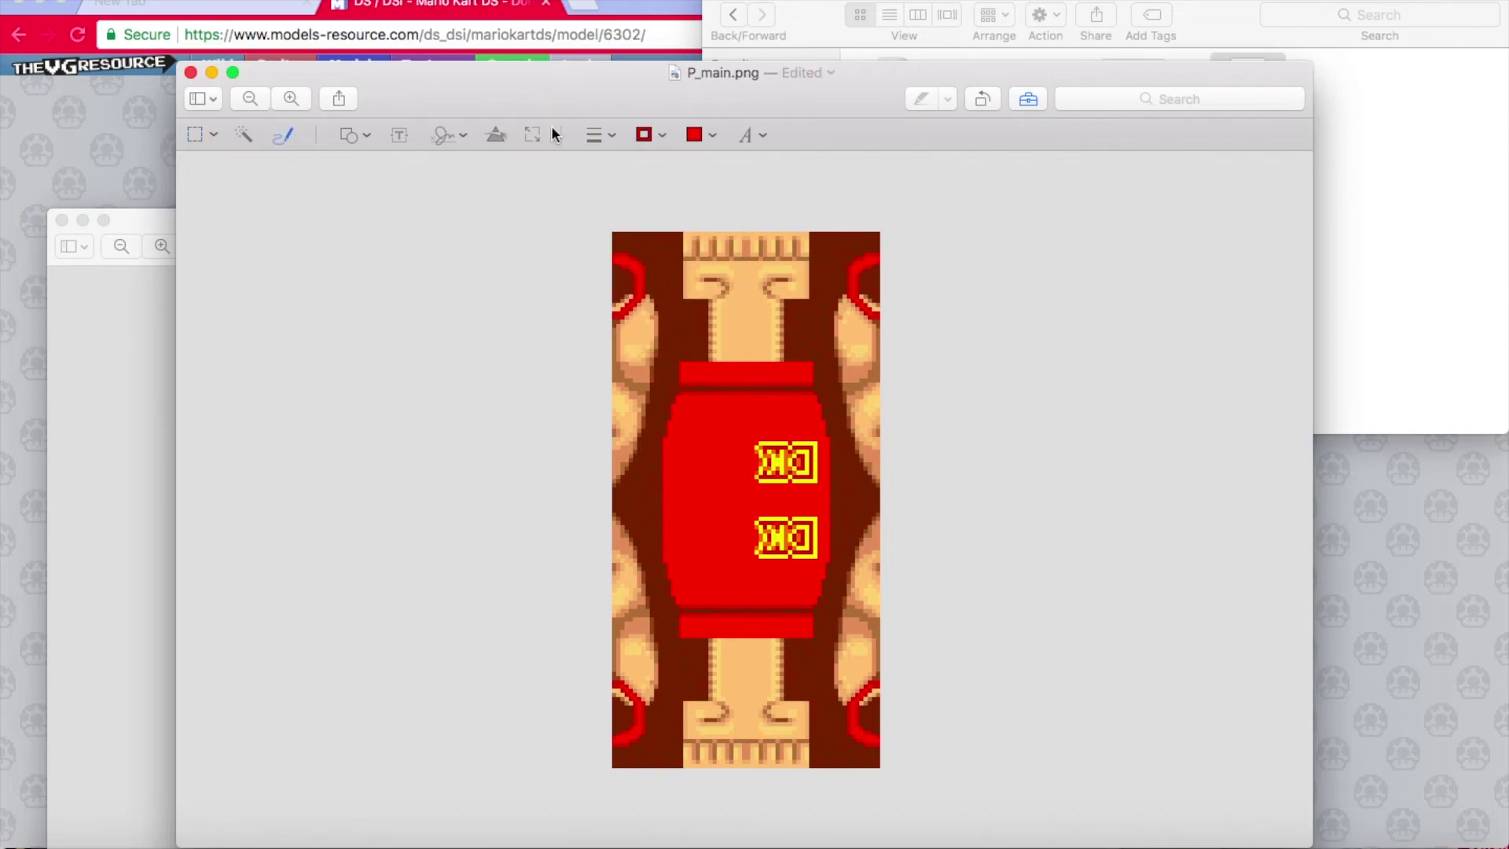
# - Write 'Hi' in yellow, add a red scribble across the top, and close the texture
pyautogui.click(653, 137)
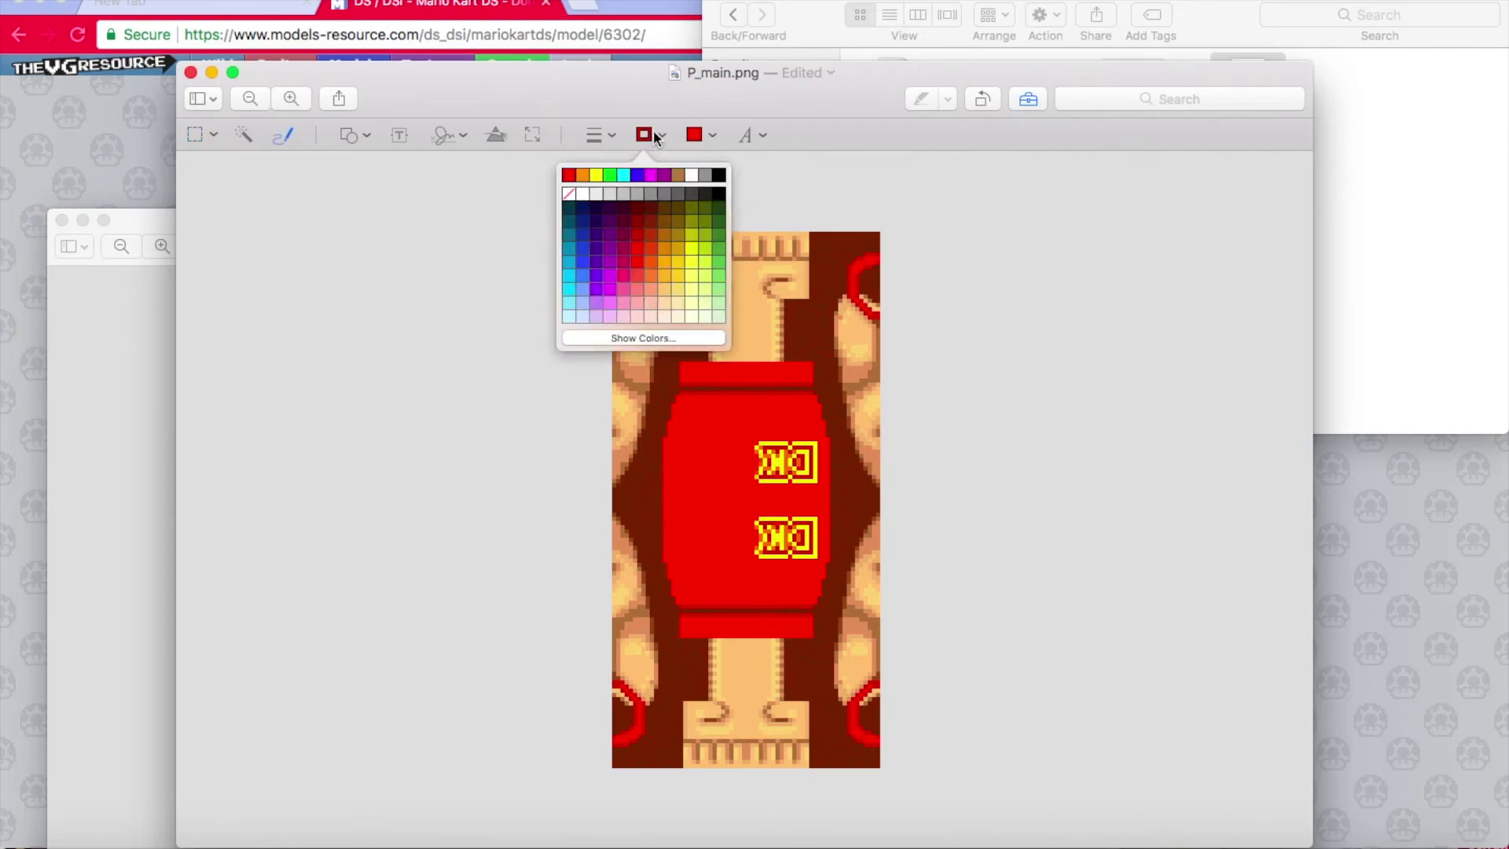
pyautogui.click(596, 174)
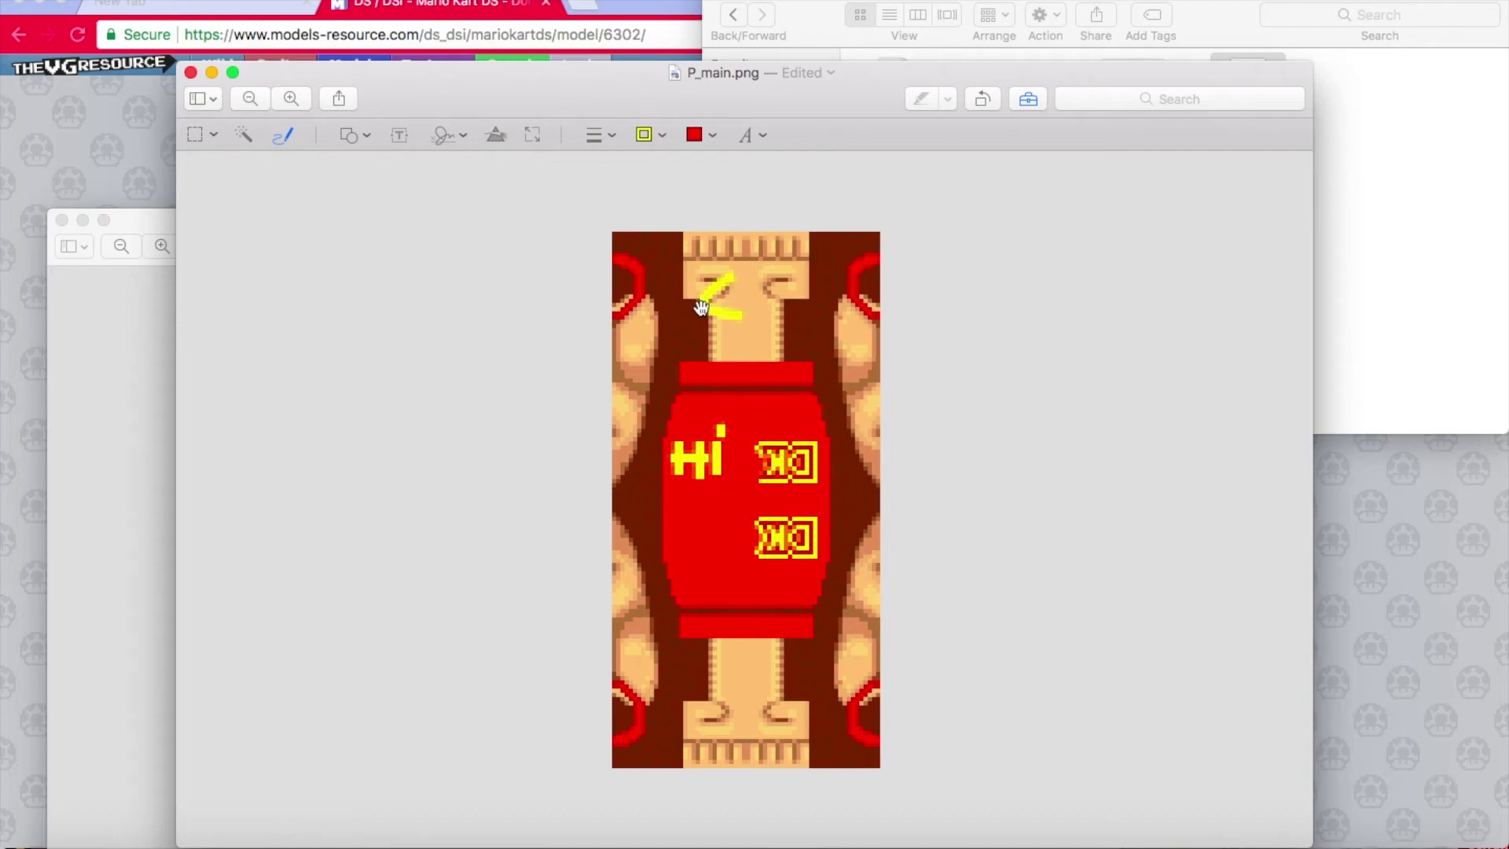
pyautogui.click(725, 720)
pyautogui.moveTo(707, 268)
pyautogui.mouseDown()
pyautogui.moveTo(696, 258)
pyautogui.moveTo(698, 284)
pyautogui.moveTo(771, 274)
pyautogui.mouseUp()
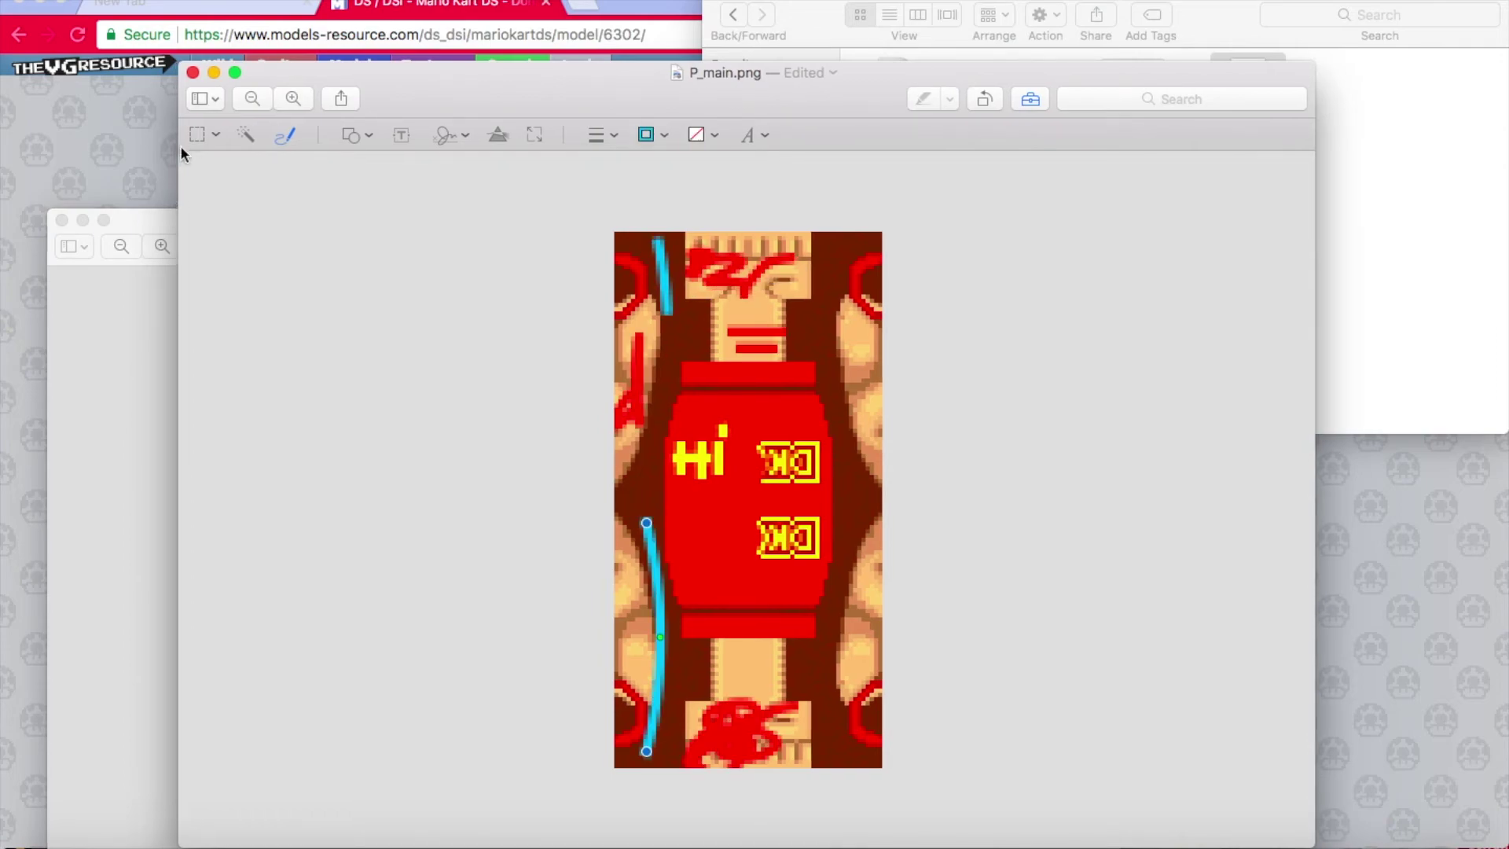
pyautogui.click(192, 72)
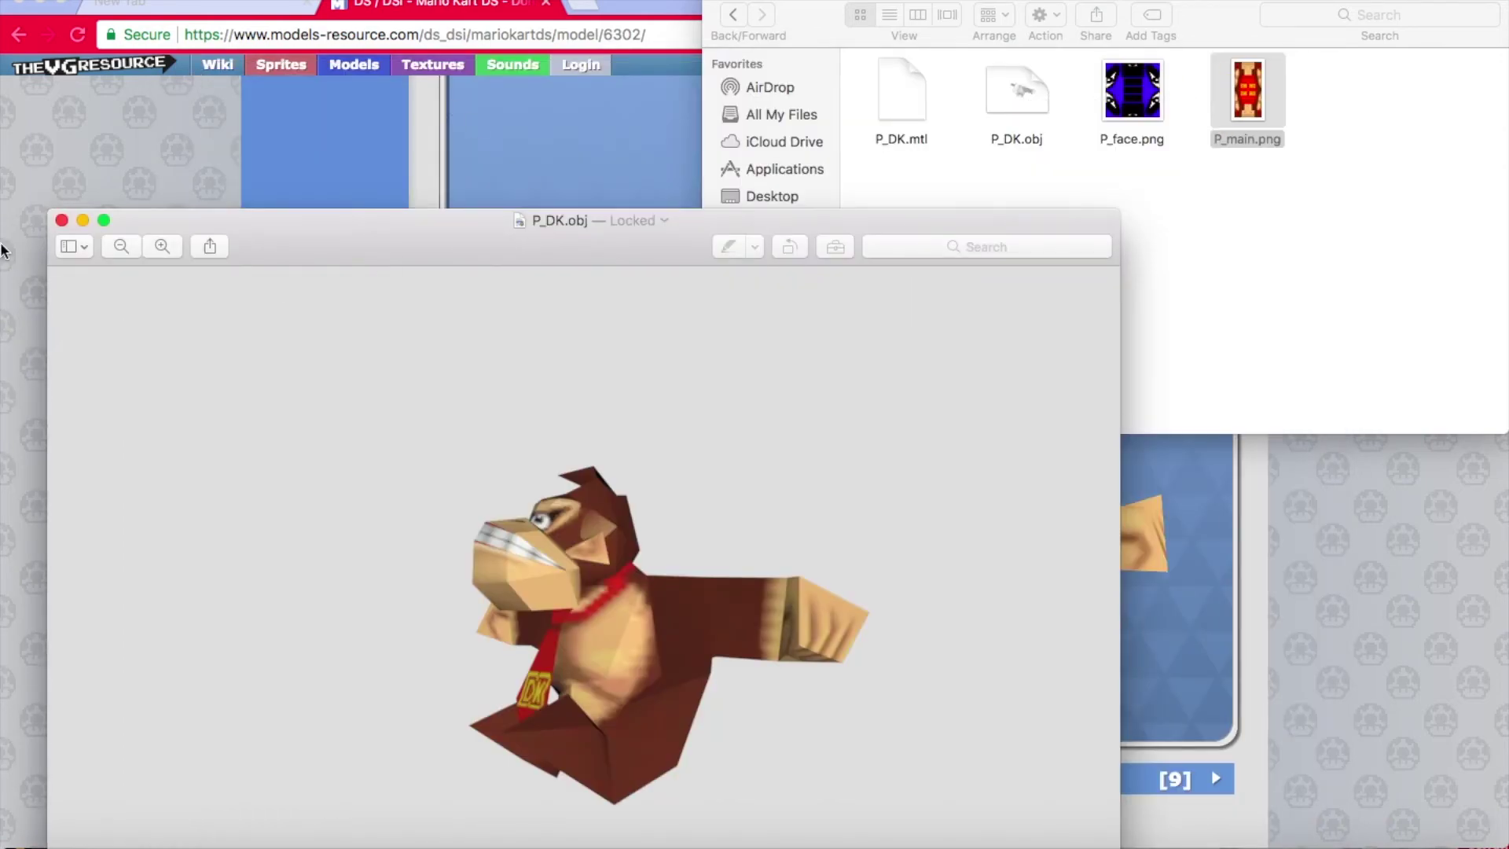
# - Close the old P_DK.obj Preview window and bring the Finder model files forward
pyautogui.click(61, 222)
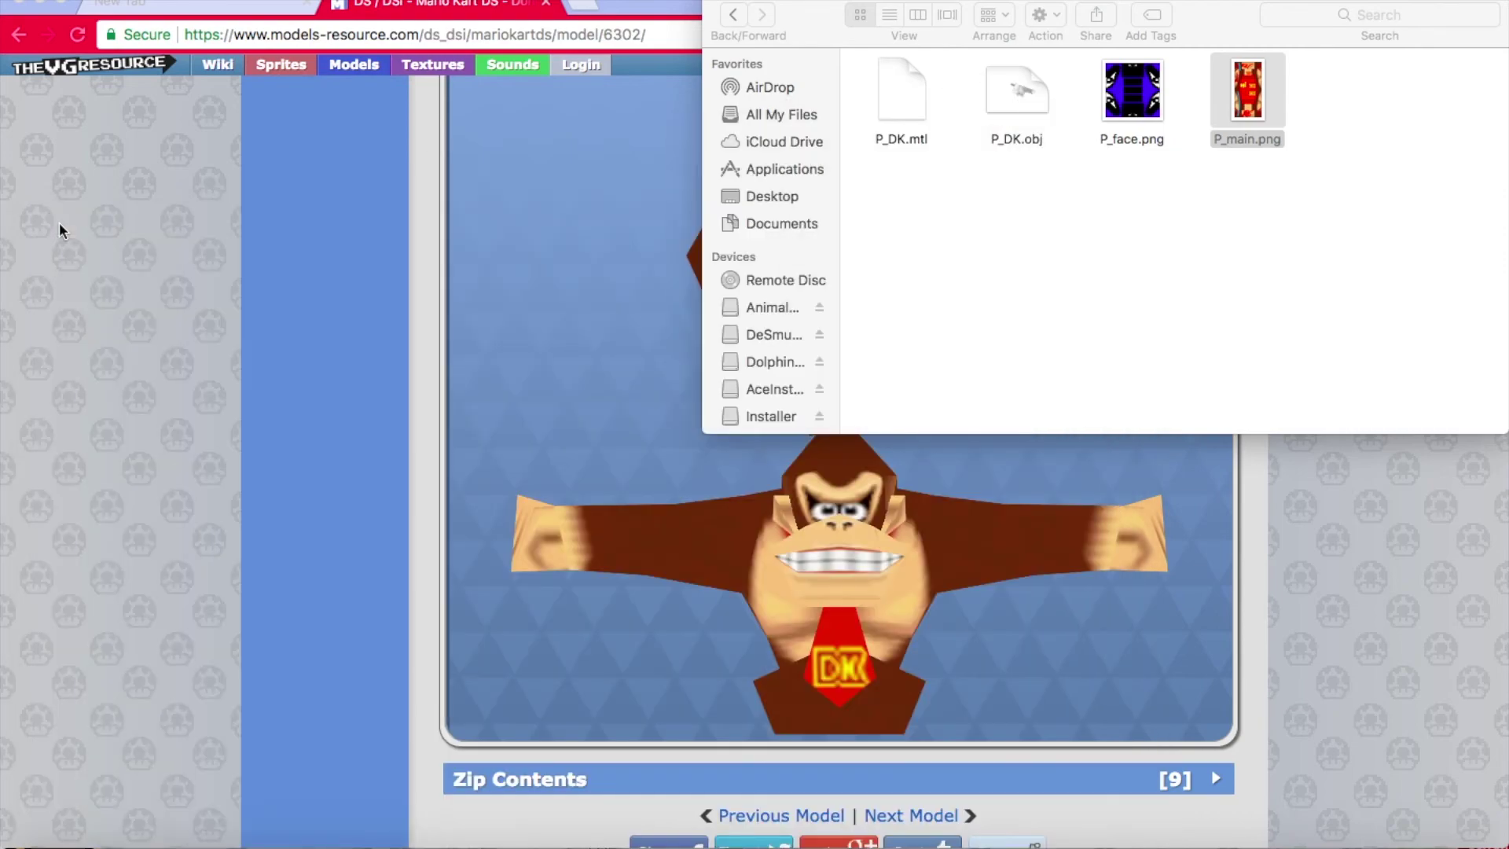
pyautogui.click(1077, 356)
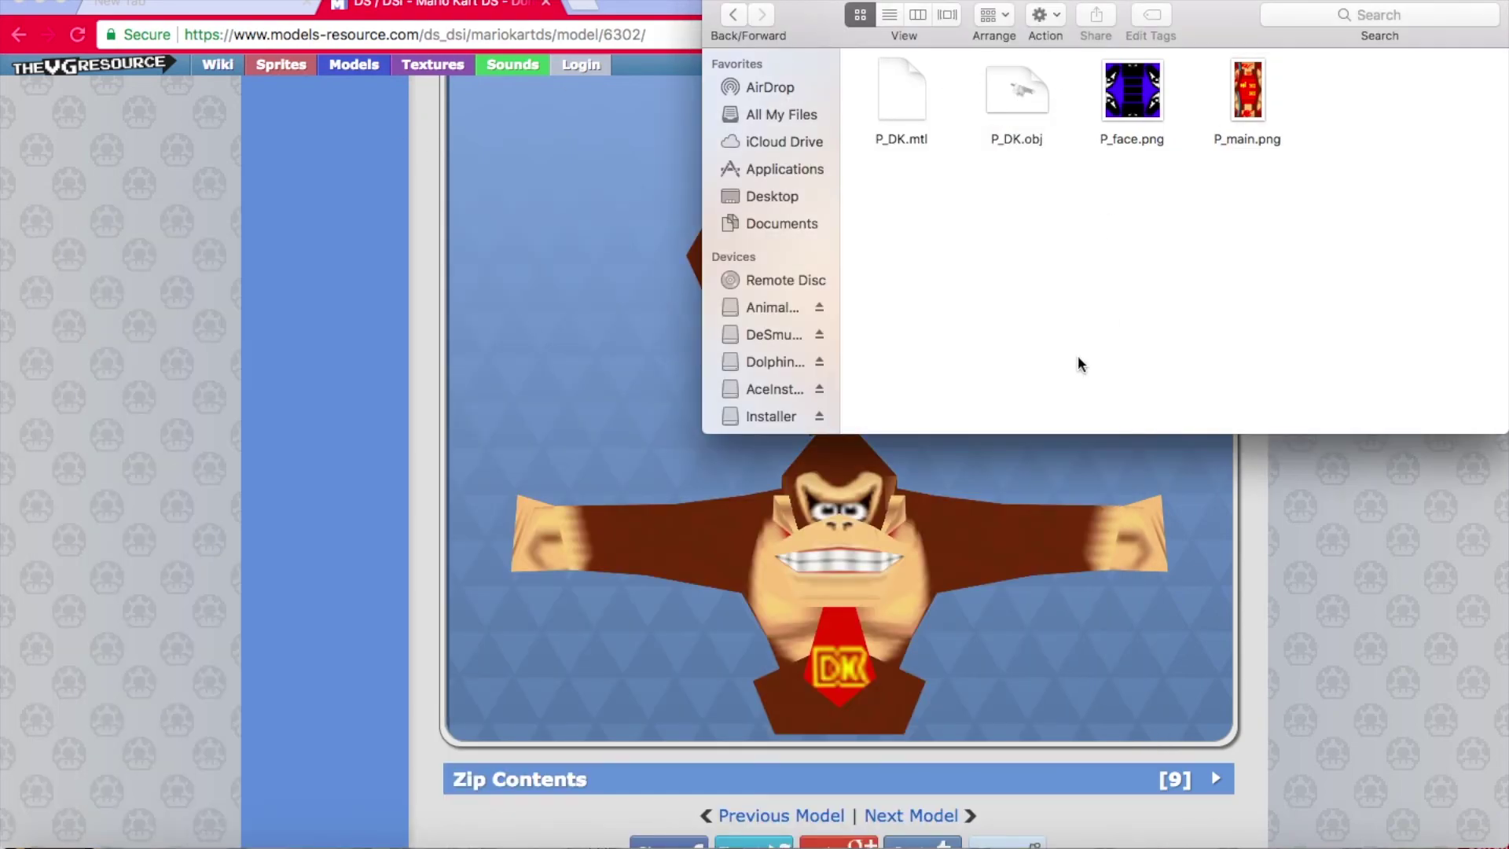
# - Open P_DK.obj and rotate Donkey Kong from front to side, showing the yellow 'Hi' tie
pyautogui.doubleClick(1019, 100)
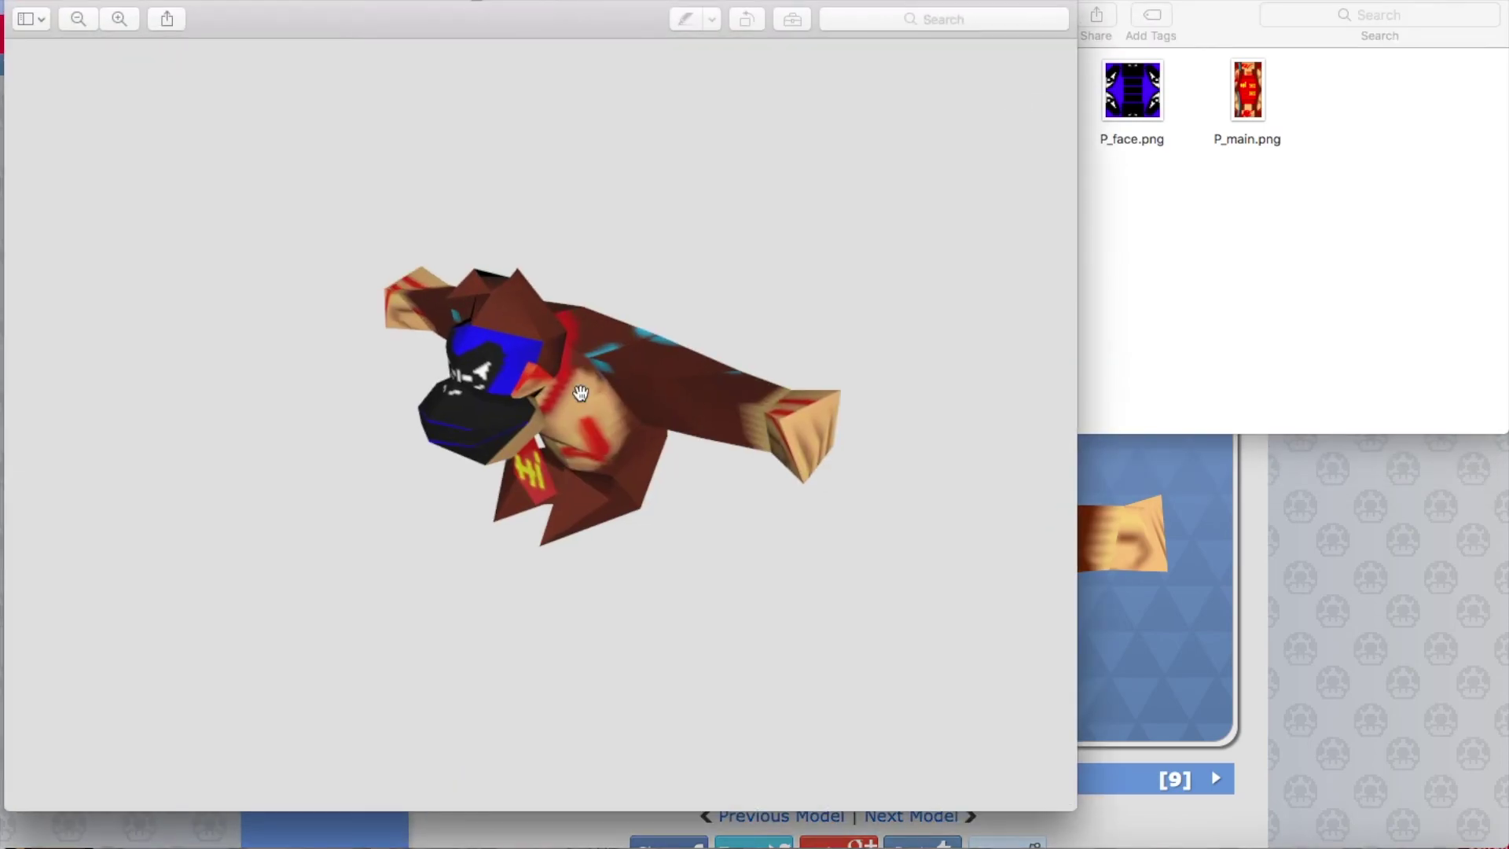
pyautogui.moveTo(572, 401); pyautogui.dragTo(378, 319)
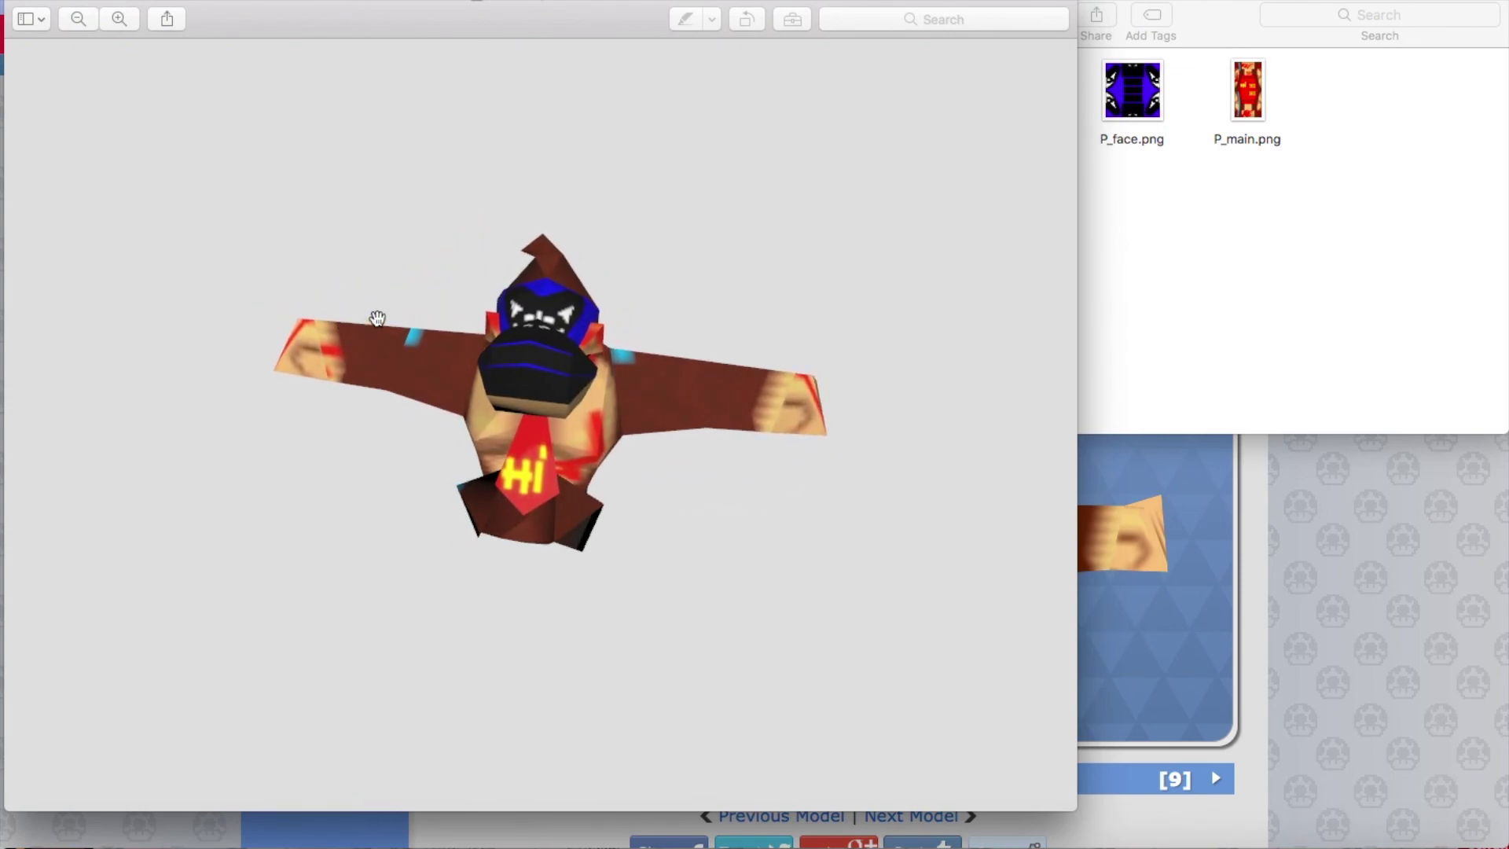
pyautogui.moveTo(494, 322); pyautogui.dragTo(1108, 270)
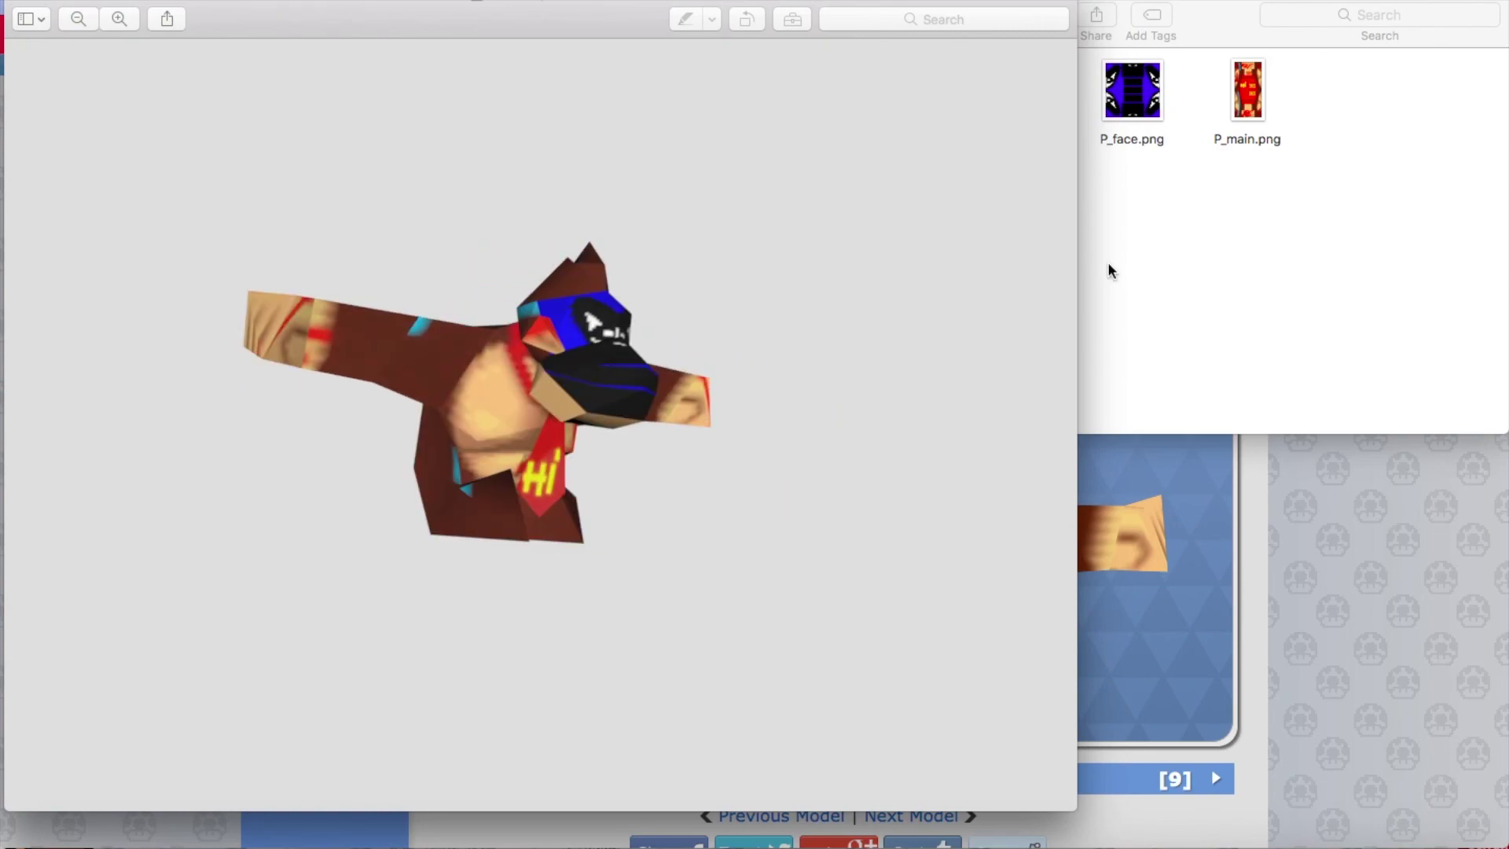